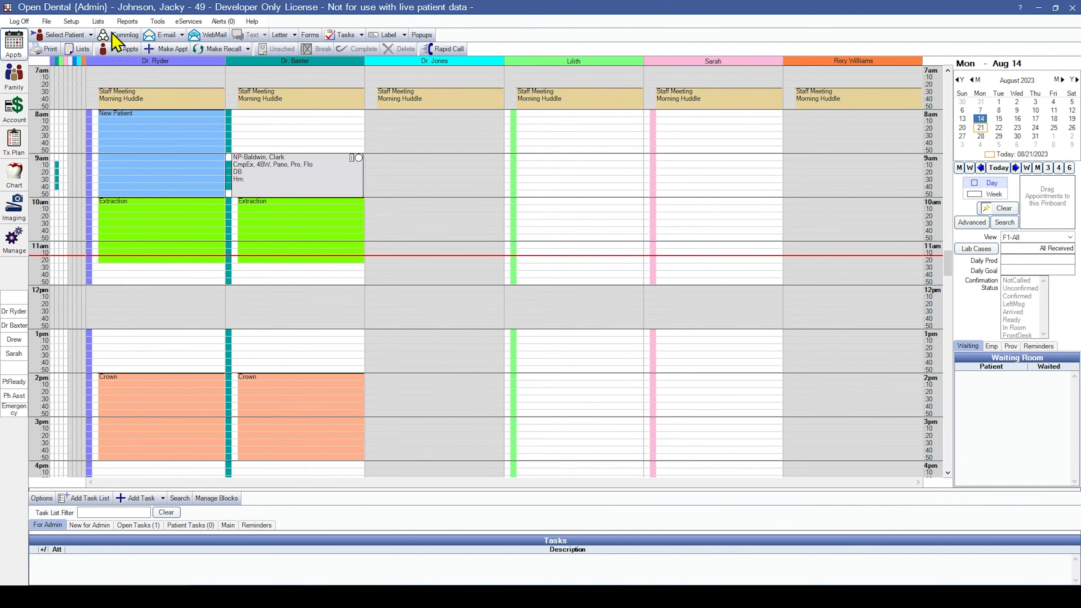
Step: Open the provider list and examine the general settings of provider FR, including the hourly production goal, without saving changes
left_click(102, 23)
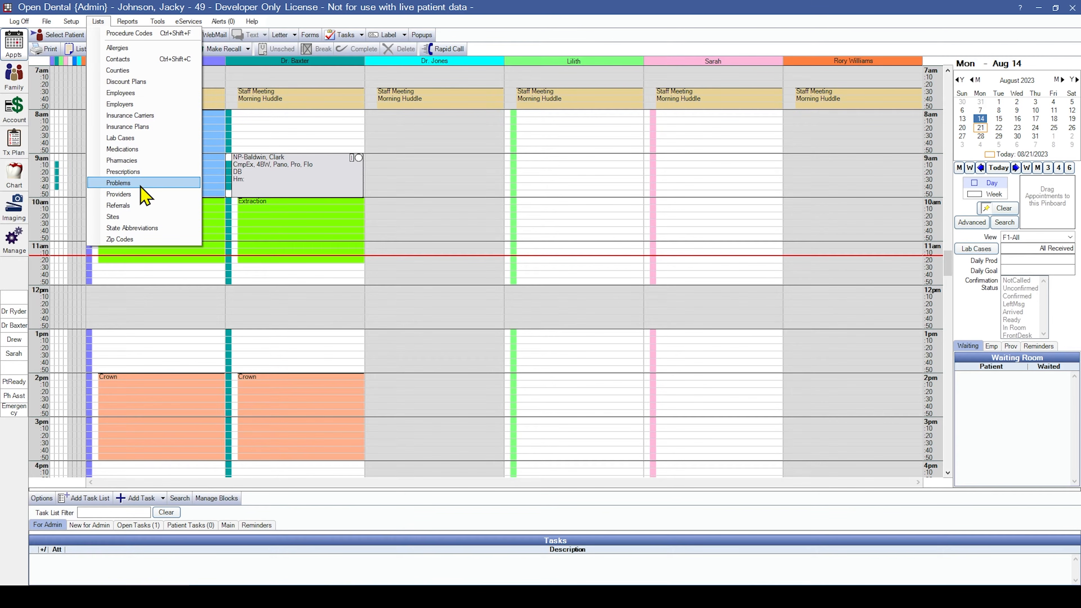
left_click(136, 202)
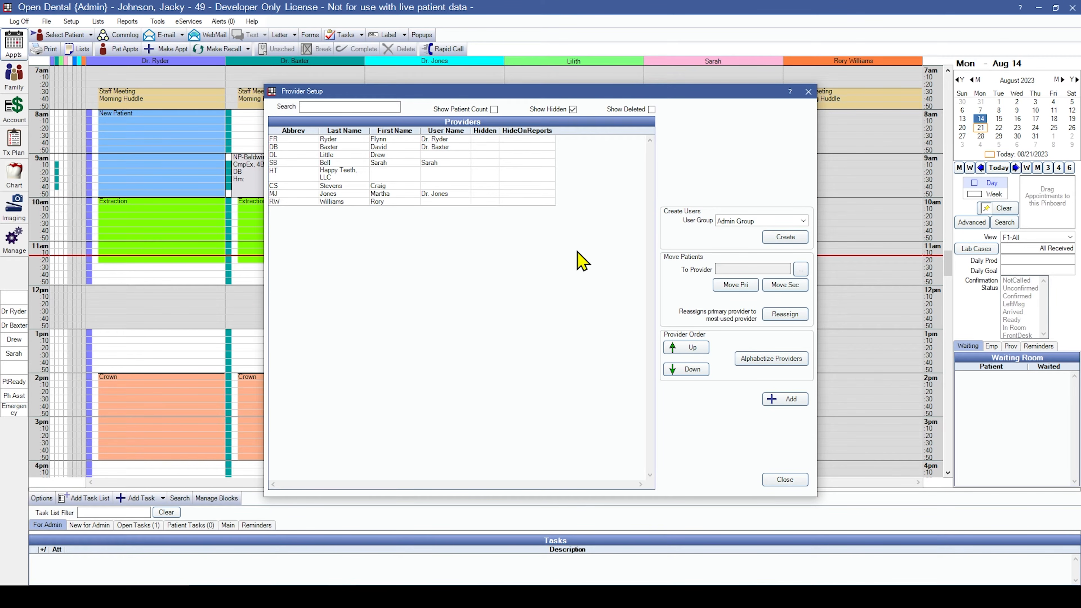
double_click(456, 139)
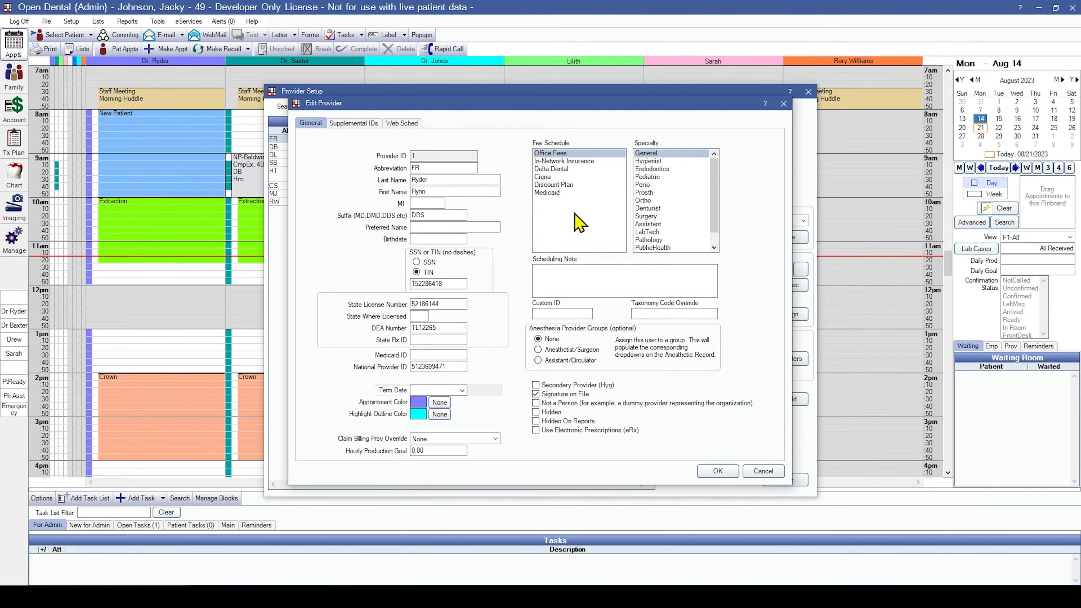
left_click(764, 470)
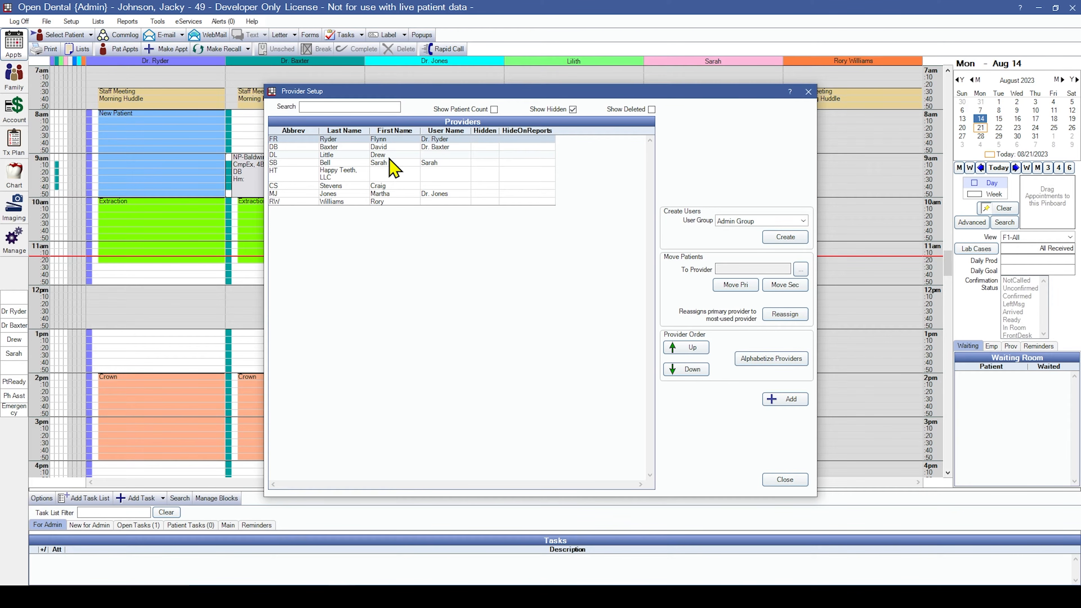
double_click(404, 140)
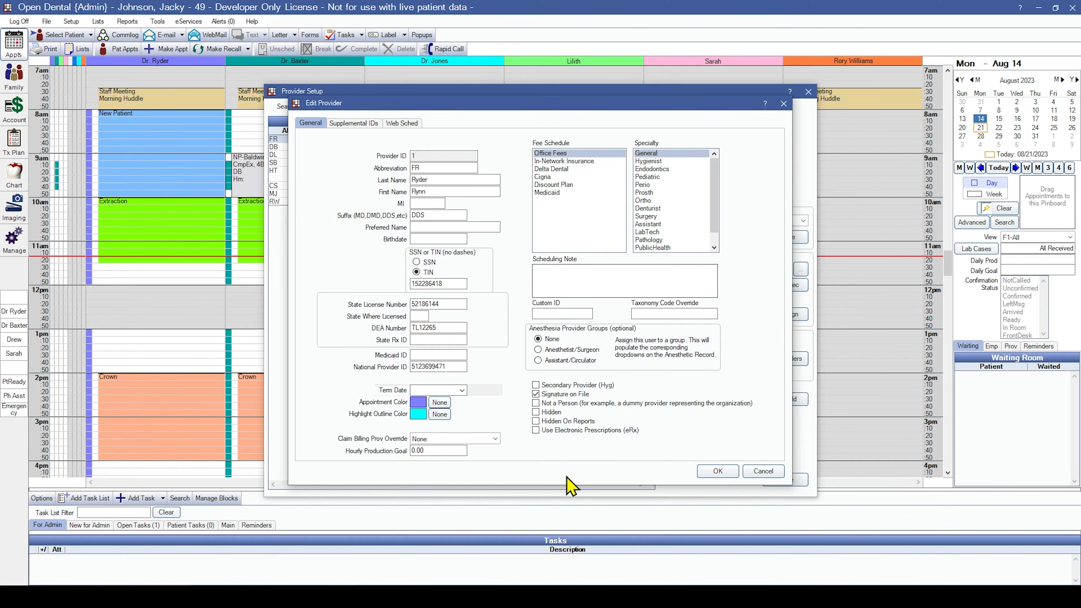
left_click(439, 450)
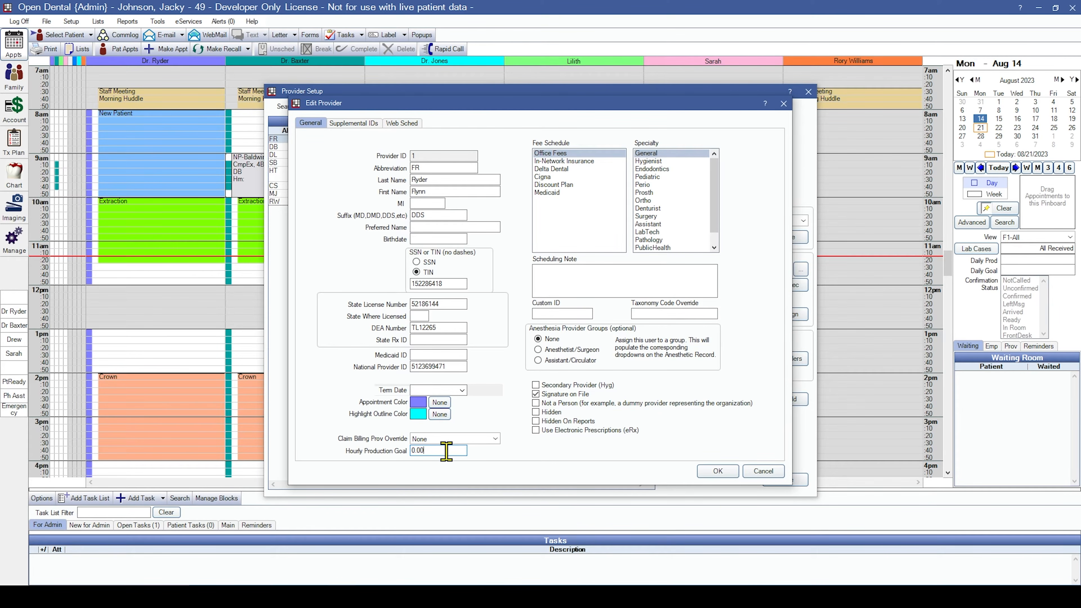
left_click(751, 471)
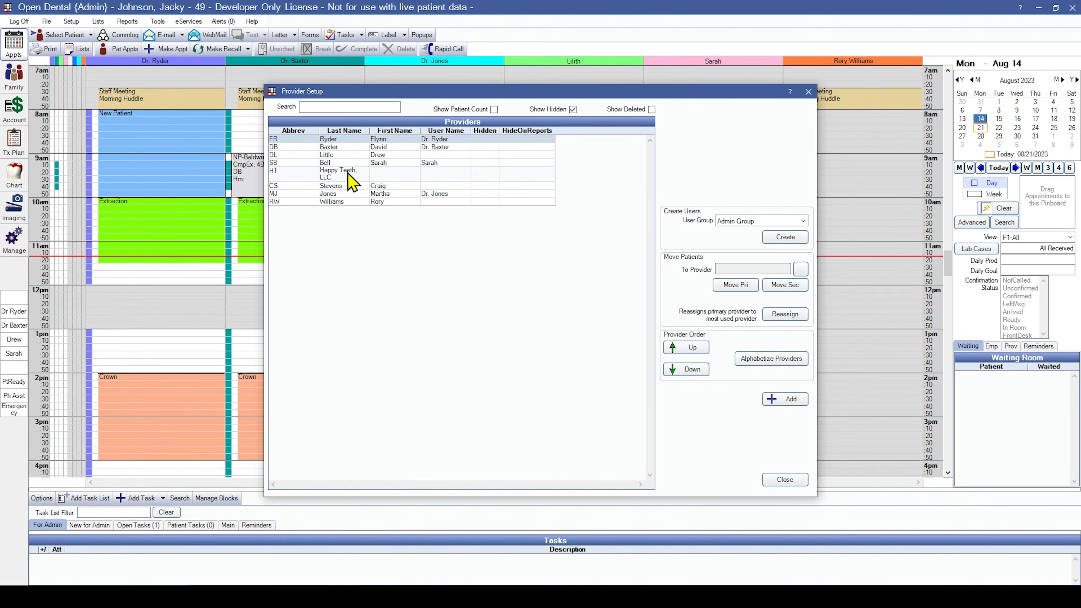
Step: Set the hourly production goal of provider DB to 180, save the provider and close the provider list
double_click(353, 147)
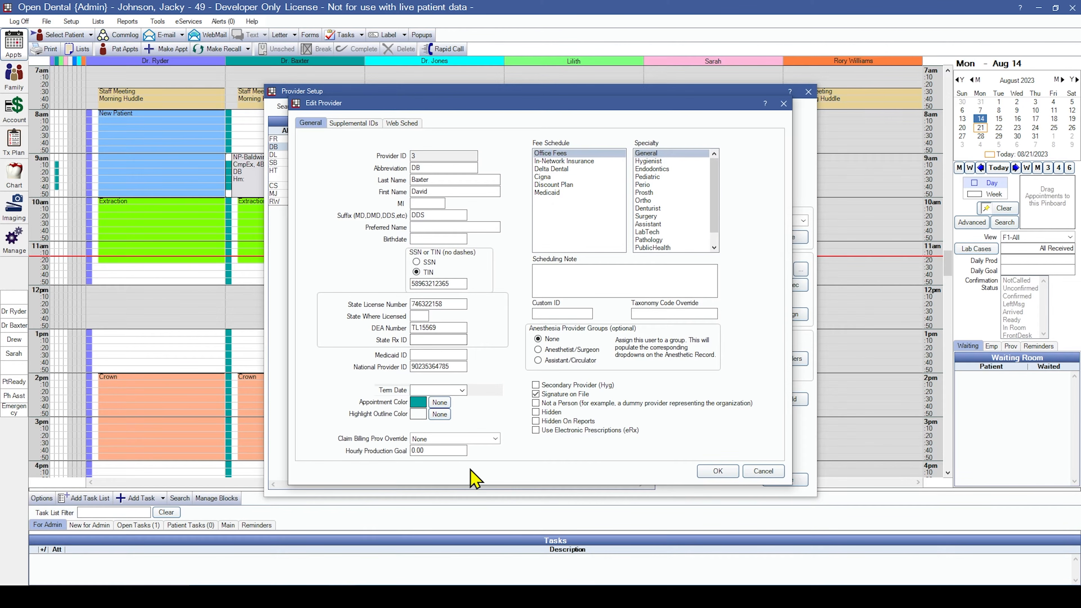
double_click(446, 450)
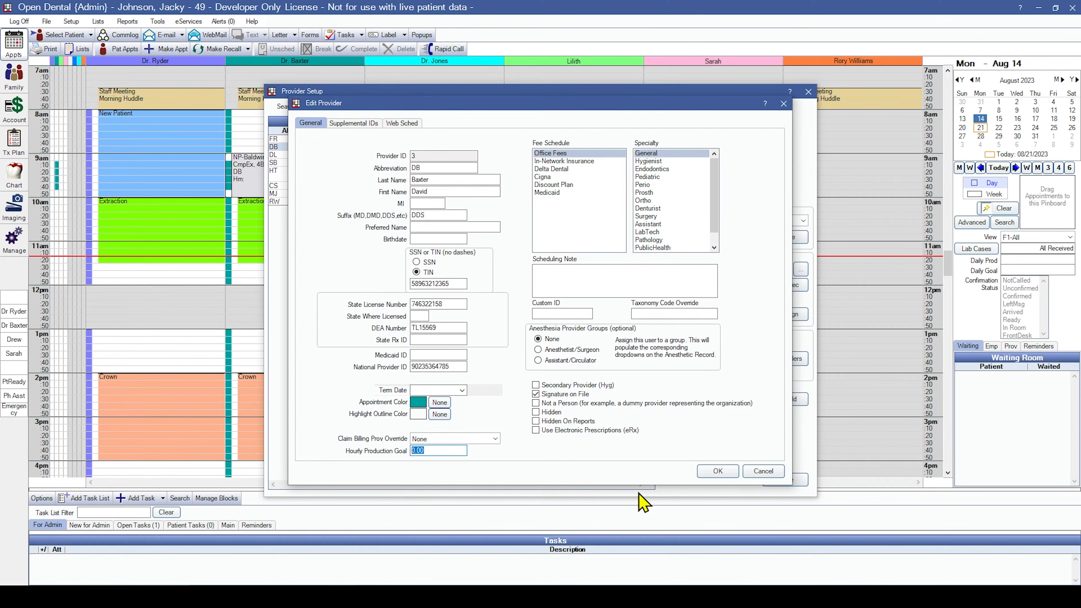
type("180")
left_click(728, 469)
left_click(774, 481)
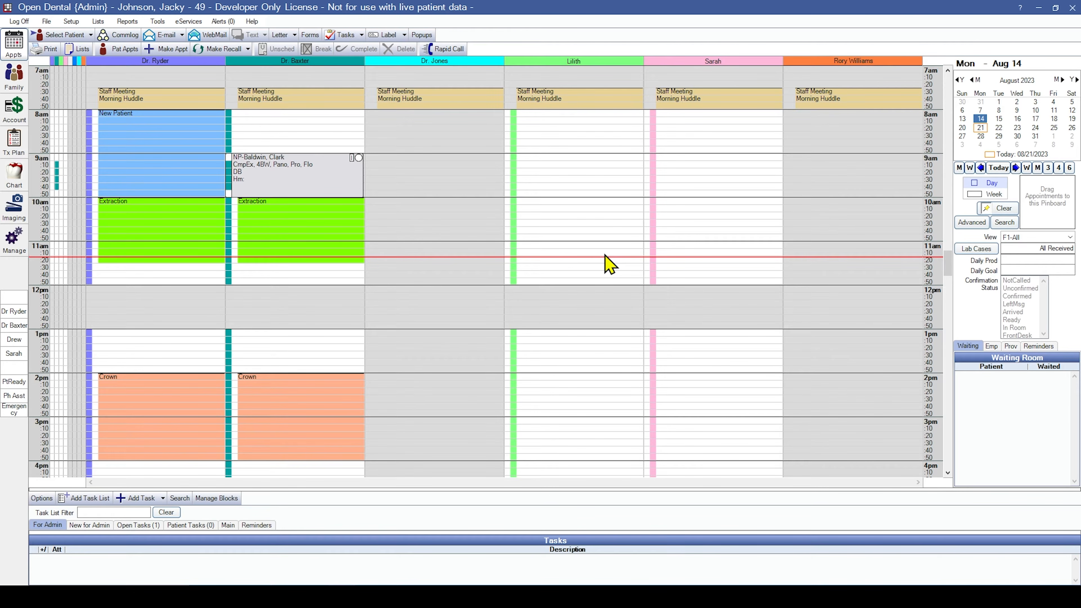
Step: Open the procedure codes list and compare the Office Fees schedule as Fee 1 with In-Network Insurance as Fee 2
left_click(98, 22)
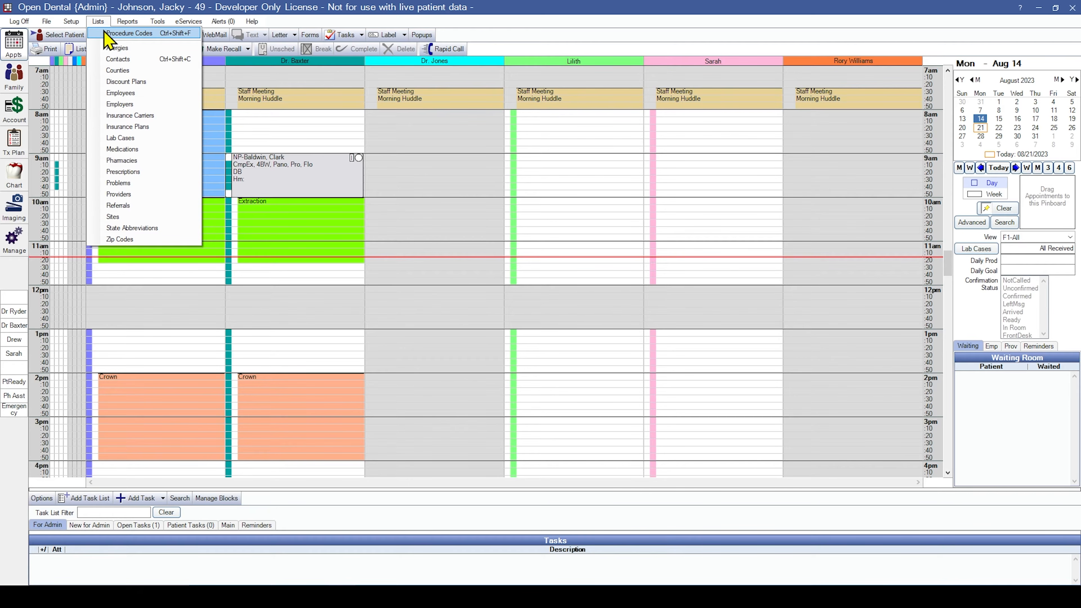
left_click(105, 33)
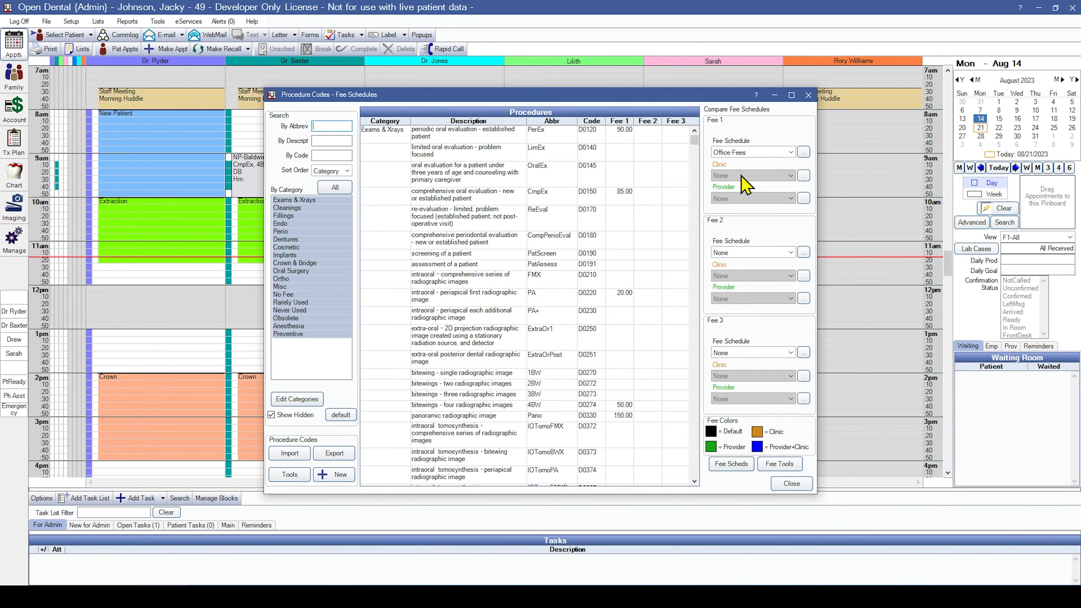
left_click(752, 152)
left_click(754, 164)
left_click(625, 166)
left_click(759, 254)
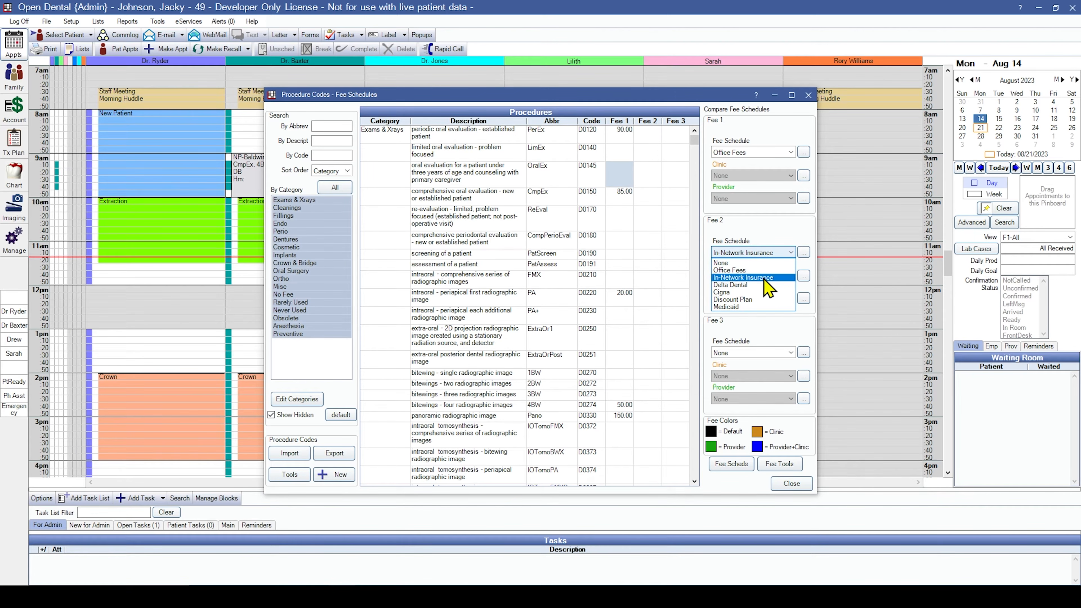
left_click(765, 278)
Step: Compare the office and in-network fees of periodic oral evaluation D0120, and close the procedure codes list
left_click(620, 131)
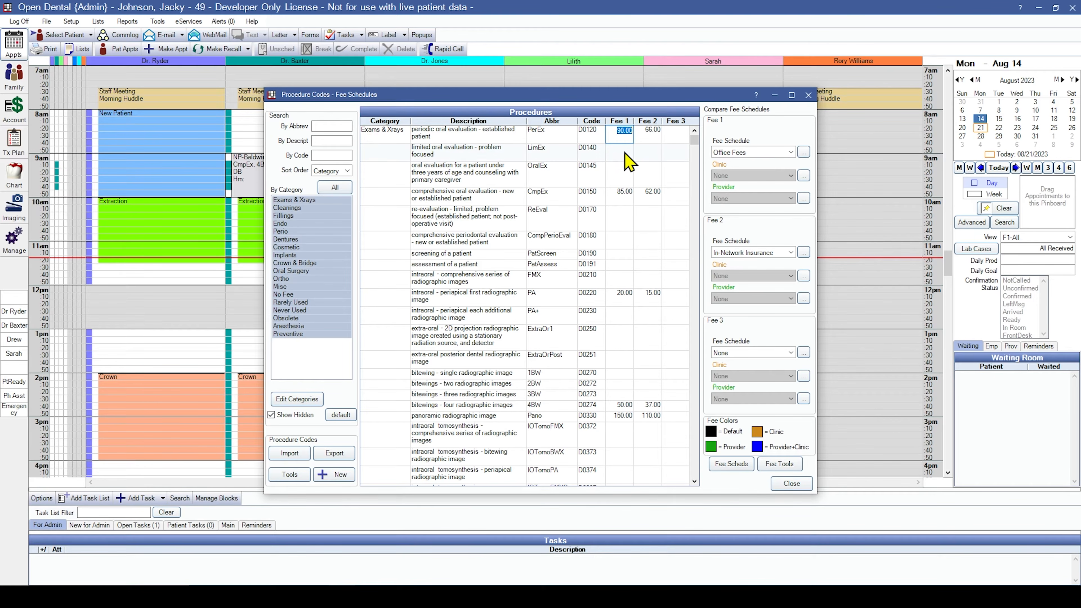
left_click(647, 135)
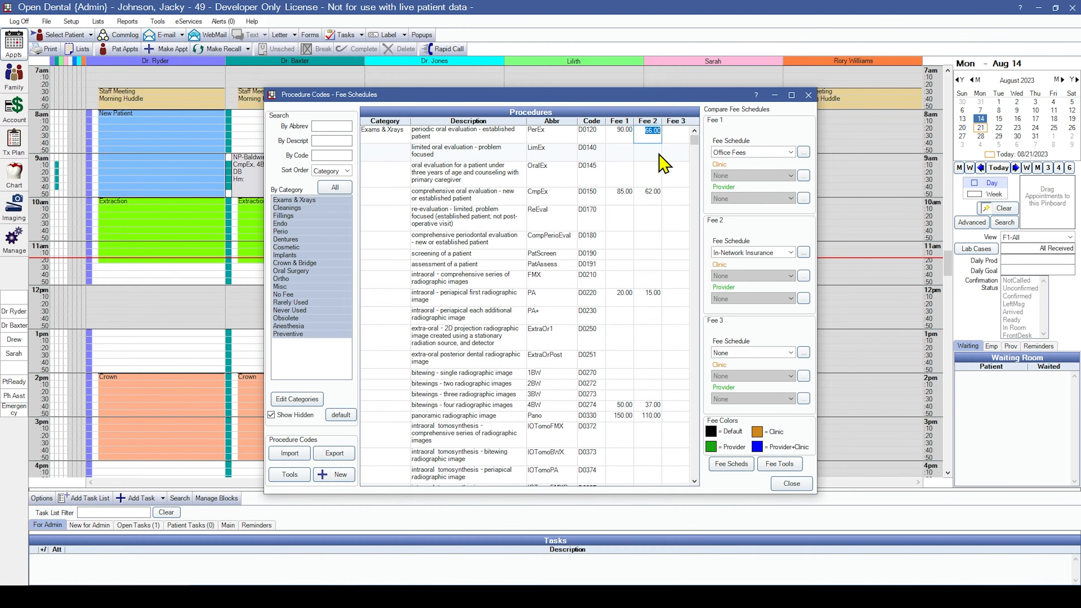
left_click(615, 138)
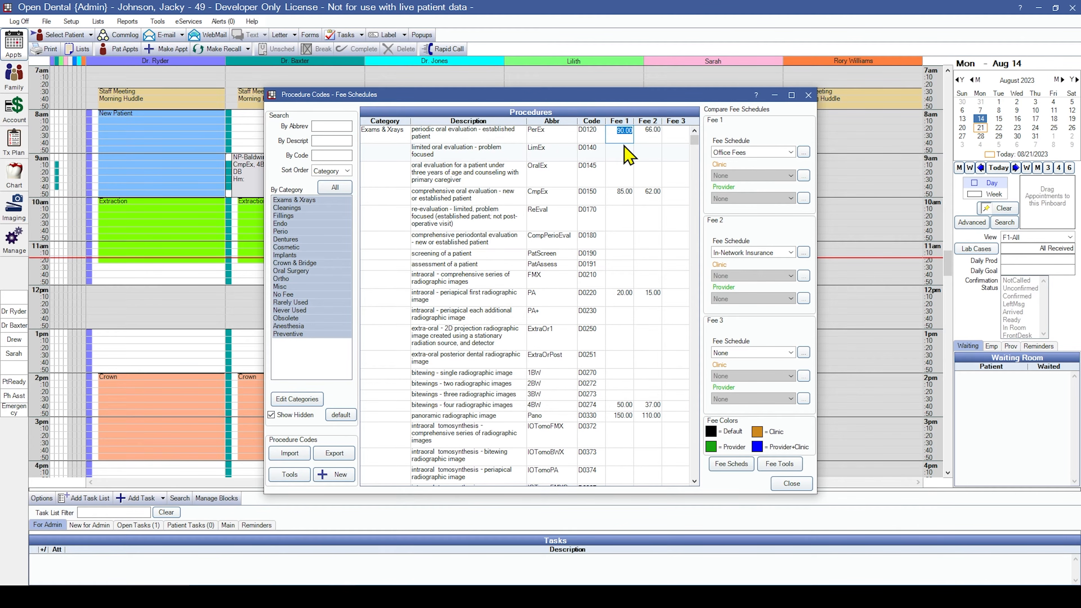
left_click(647, 141)
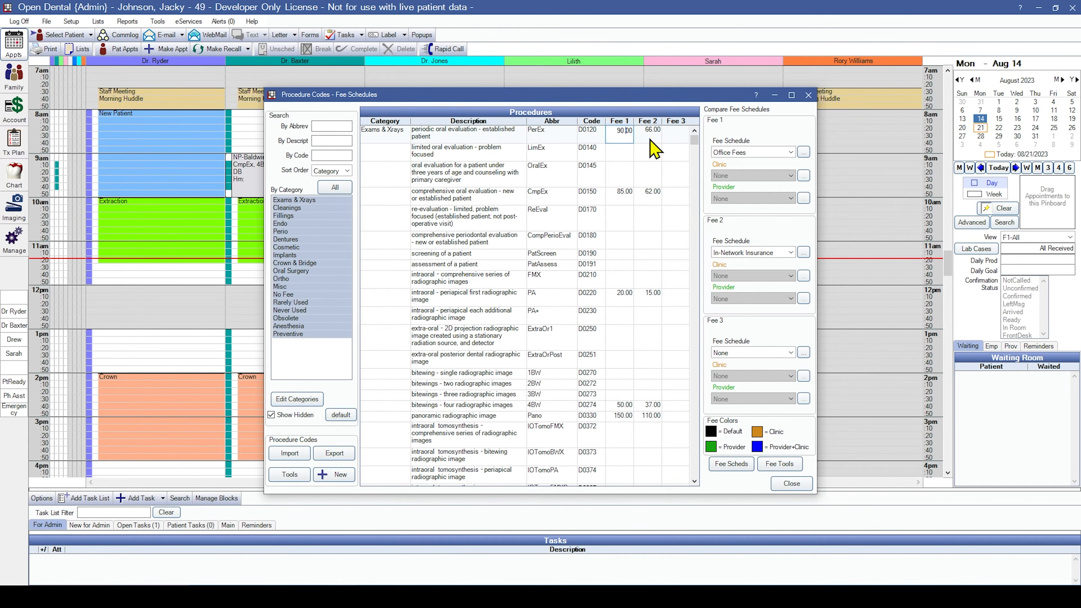
left_click(628, 142)
left_click(649, 142)
left_click(628, 142)
left_click(784, 486)
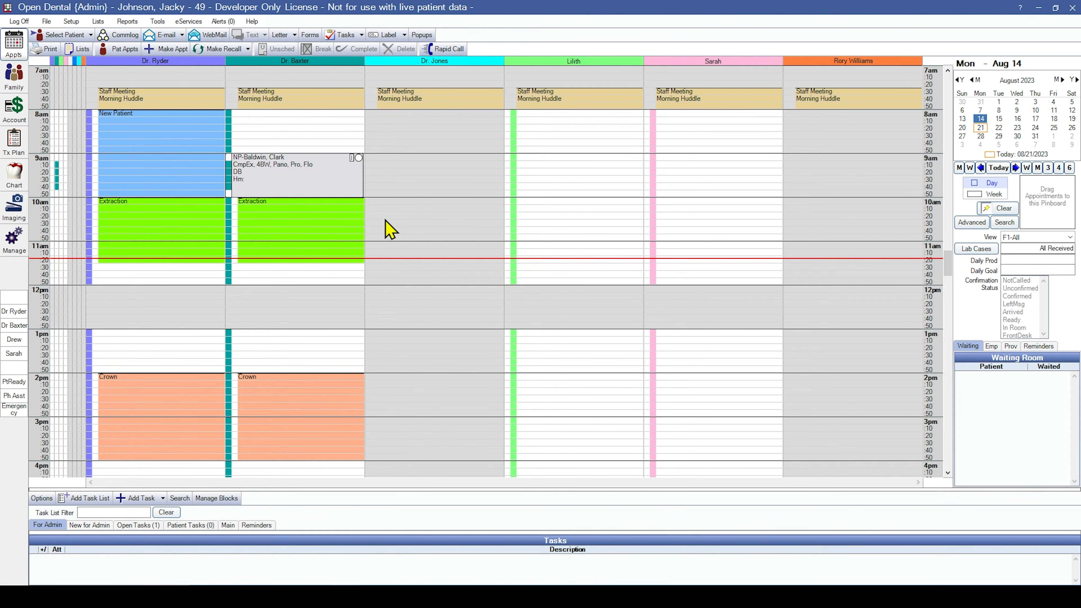
Step: Select the 9 am new-patient appointment and examine the patient's primary insurance coverage in the family record
left_click(319, 174)
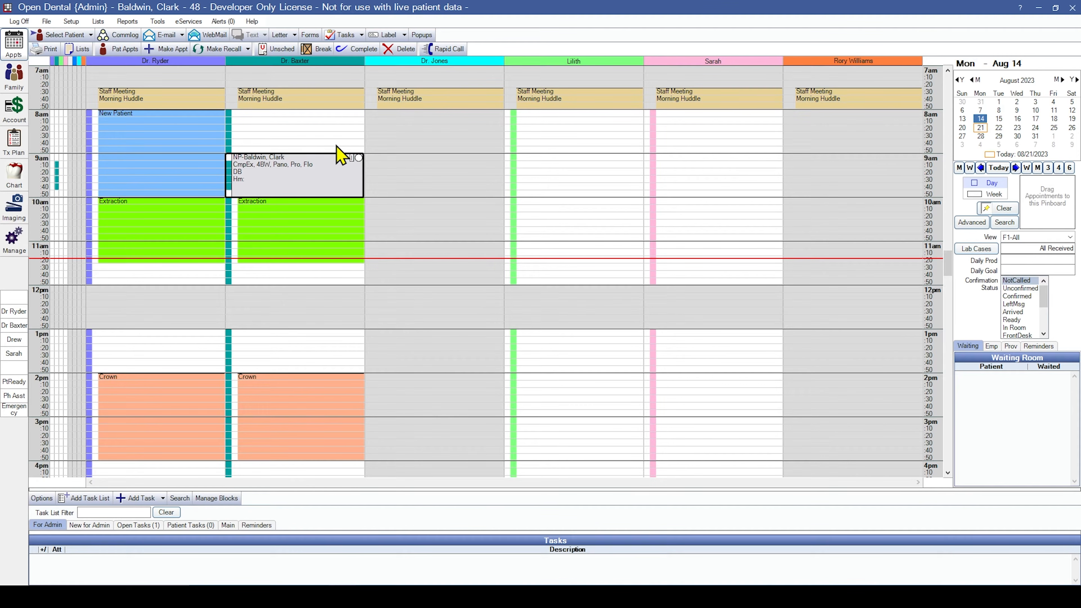
left_click(18, 87)
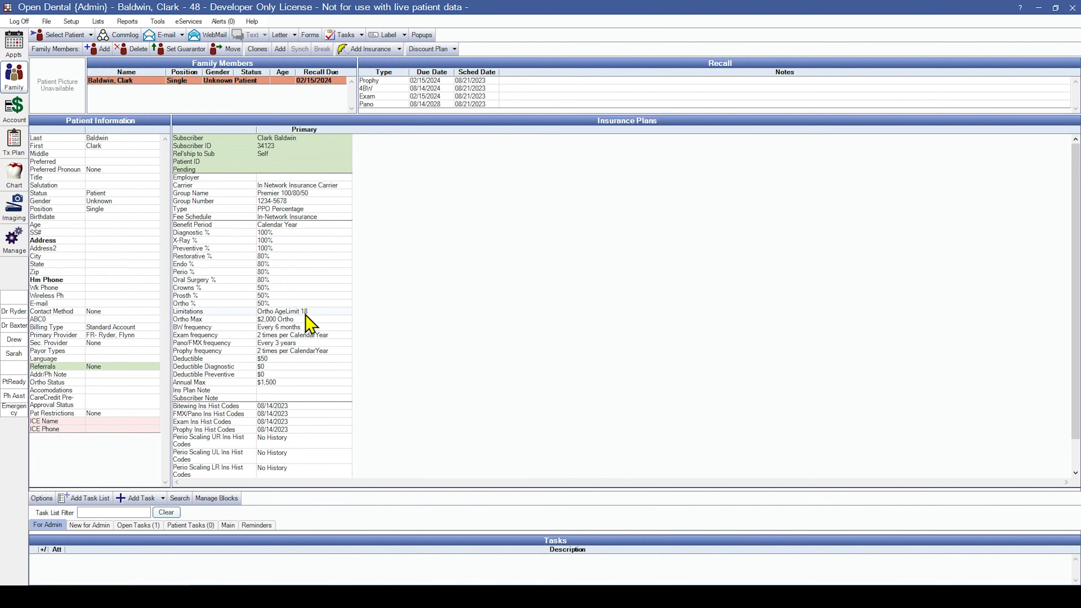
scroll(316, 308, "down", 1)
scroll(317, 307, "up", 1)
Step: Open the patient's primary insurance plan, review the plan type choices and fee schedule, and close it keeping PPO Percentage
double_click(343, 190)
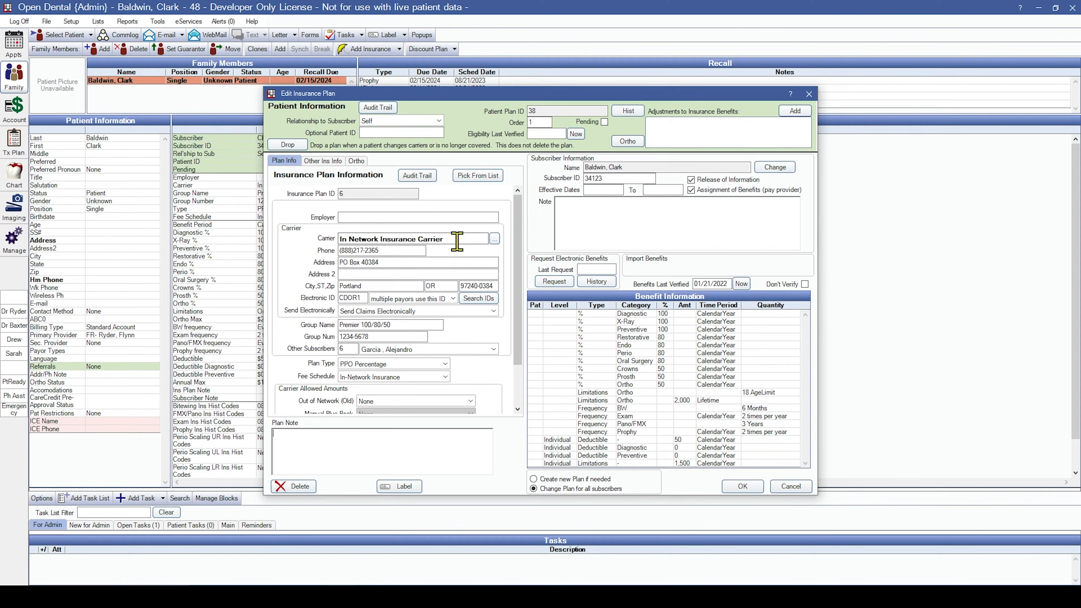
scroll(526, 368, "down", 1)
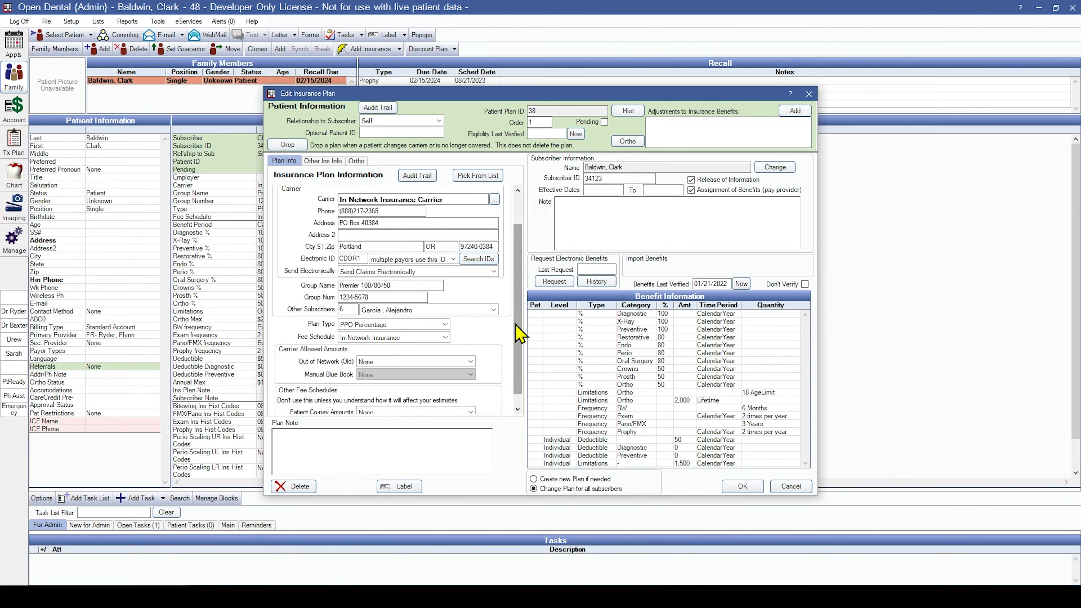
scroll(521, 341, "down", 1)
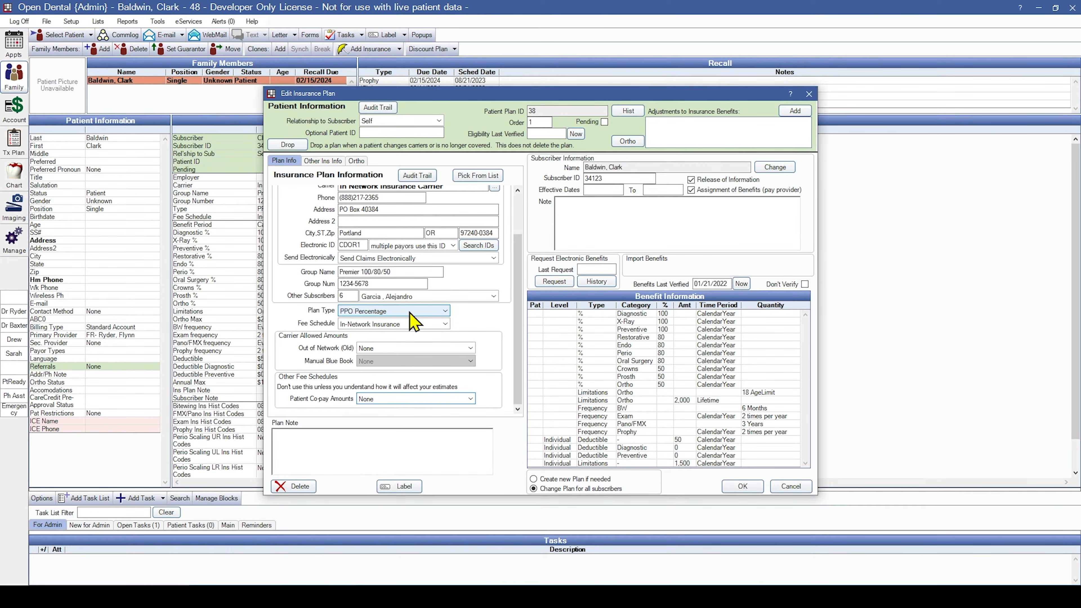
left_click(413, 322)
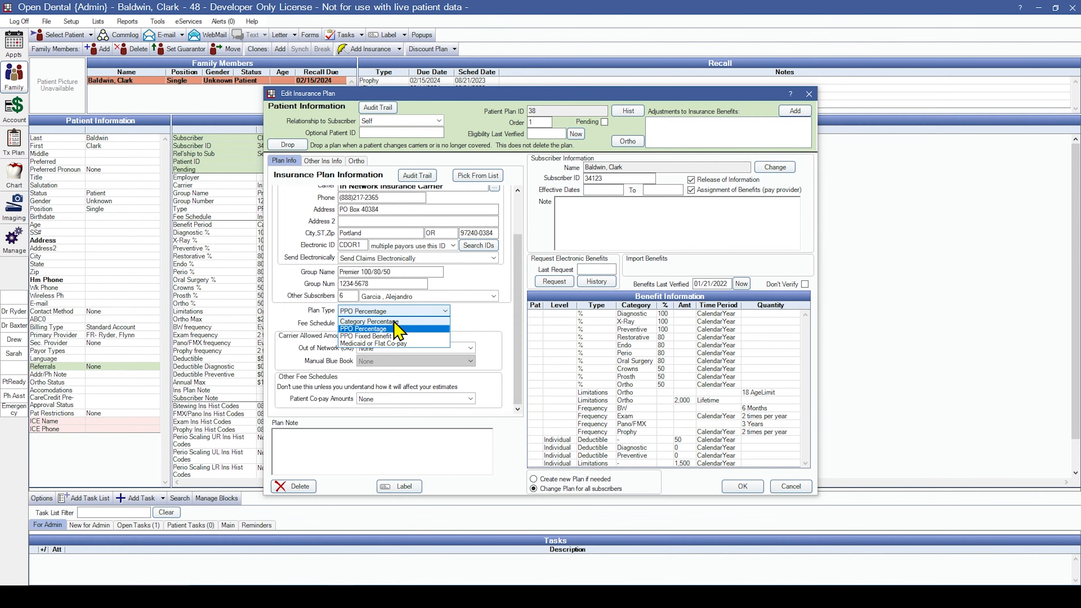
left_click(489, 314)
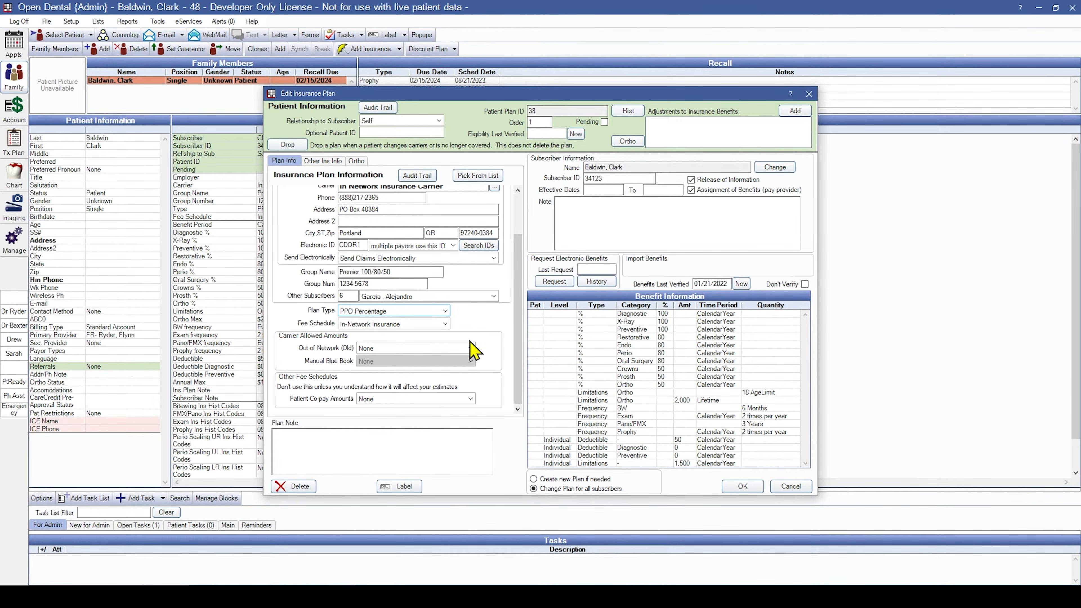
left_click(747, 487)
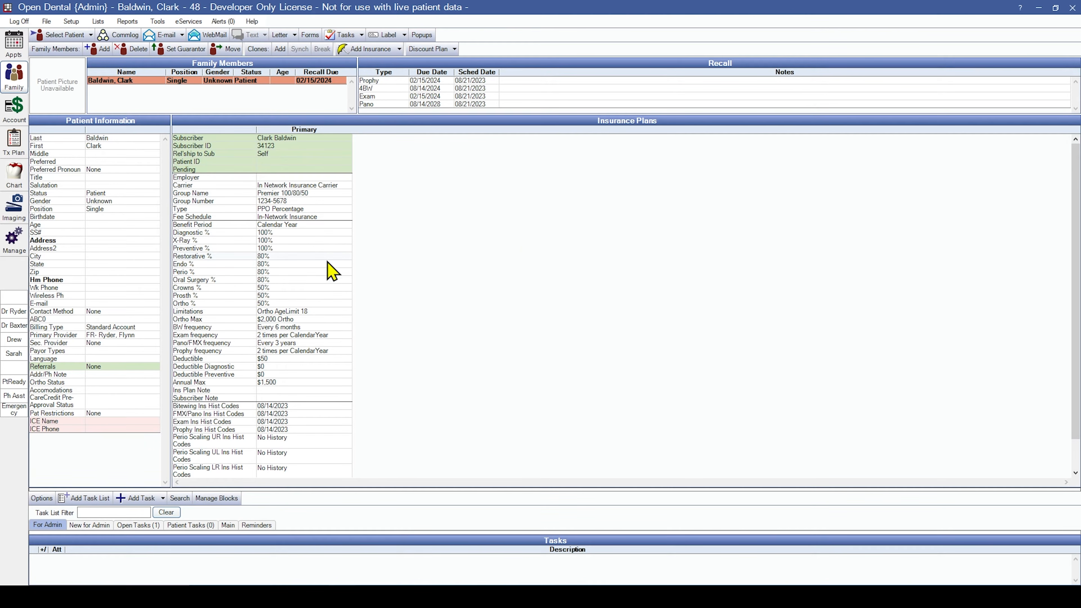
Step: Compare the patient's treatment plan fees with the Office Fees and In-Network Insurance schedules, placing the procedure codes window beside the plan
left_click(20, 141)
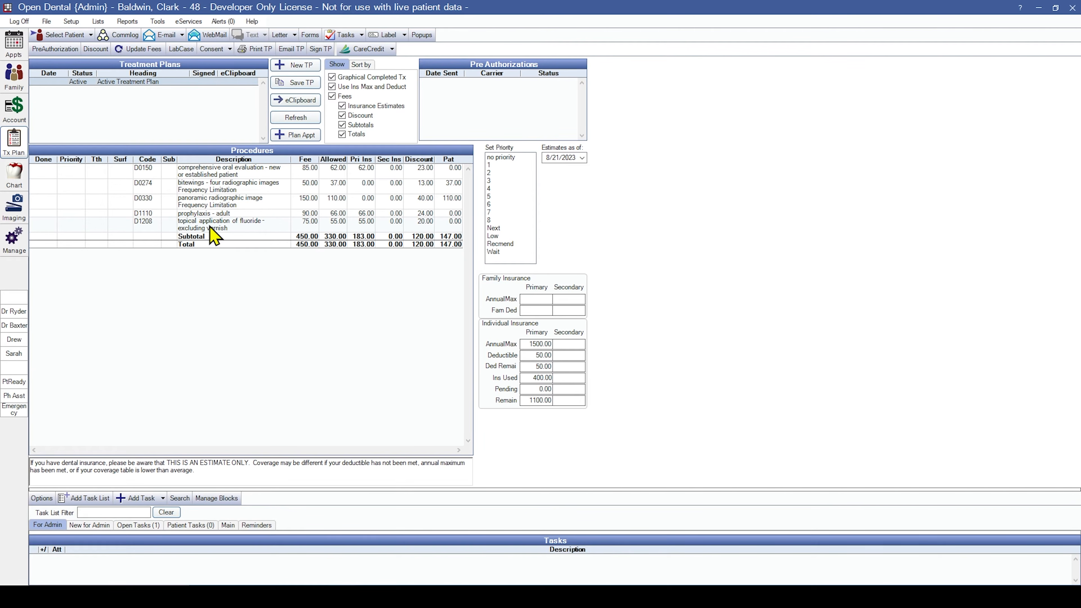
left_click(98, 21)
left_click(109, 37)
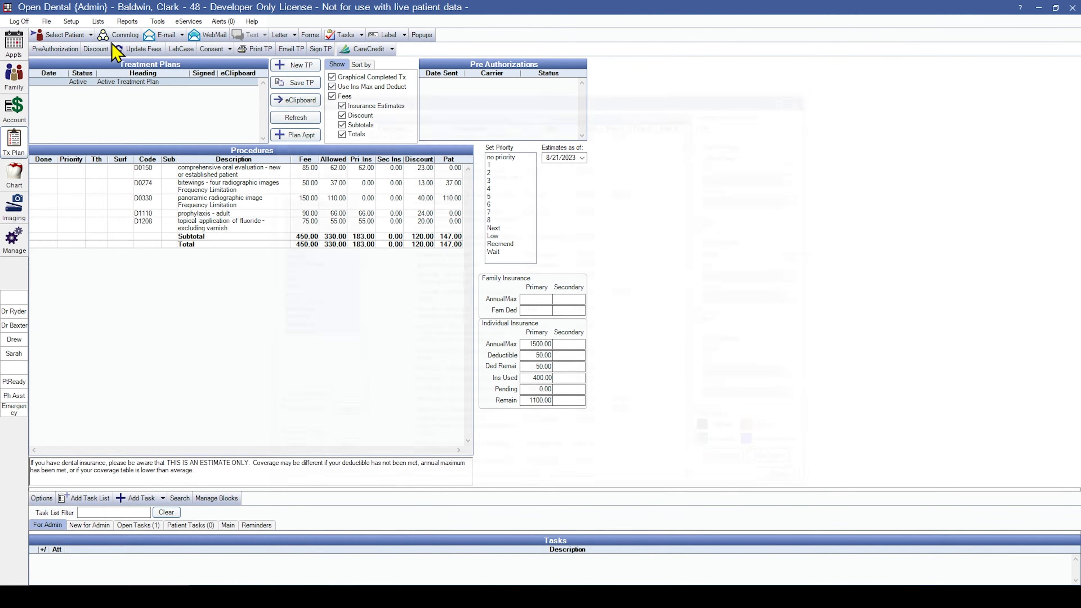
left_click(778, 252)
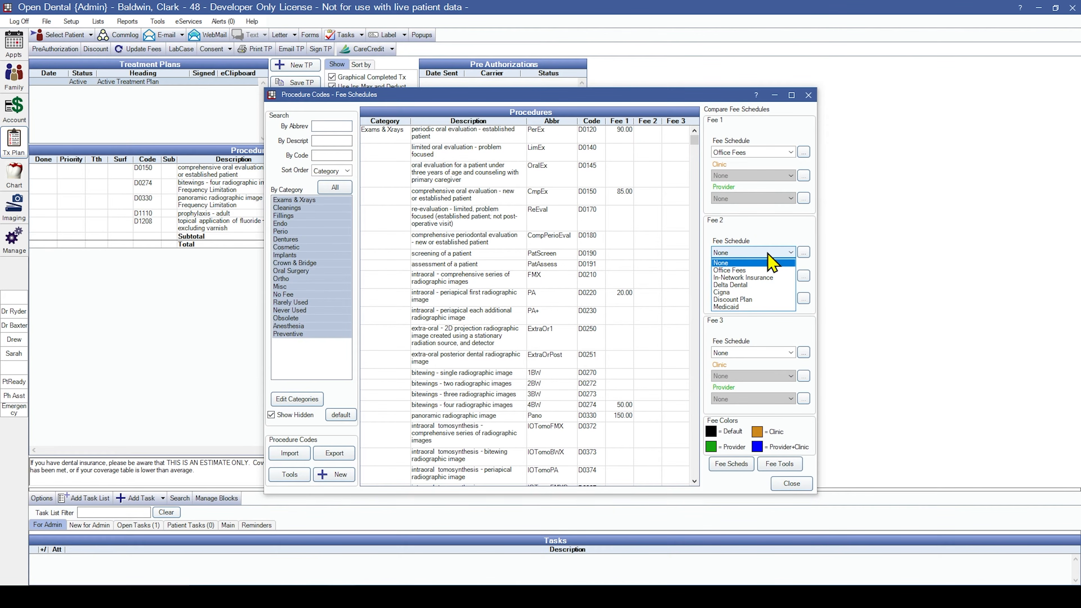
left_click(758, 277)
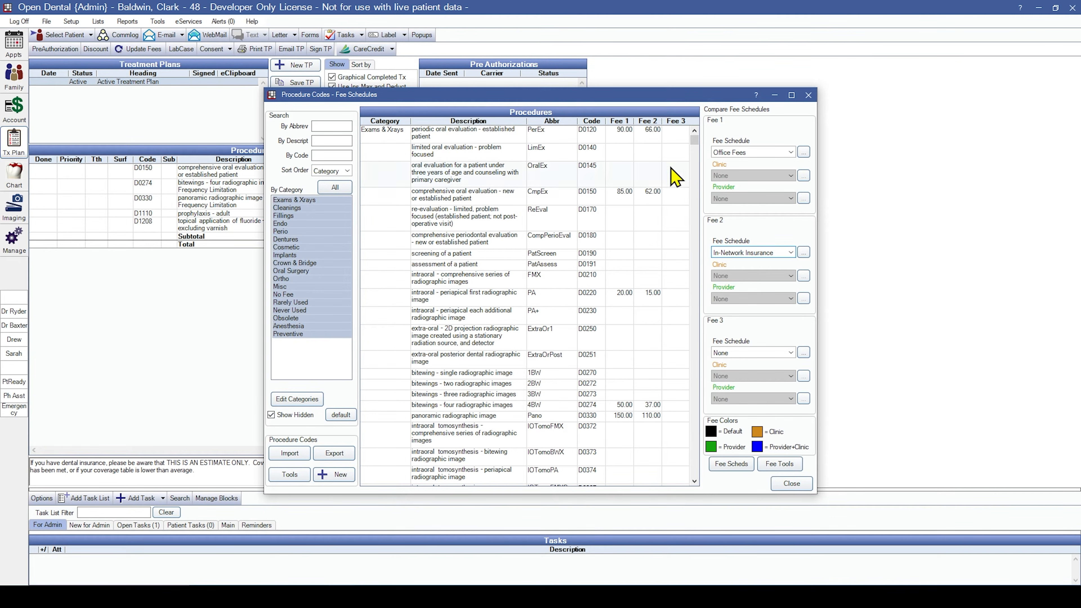
left_click_drag(440, 97, 665, 73)
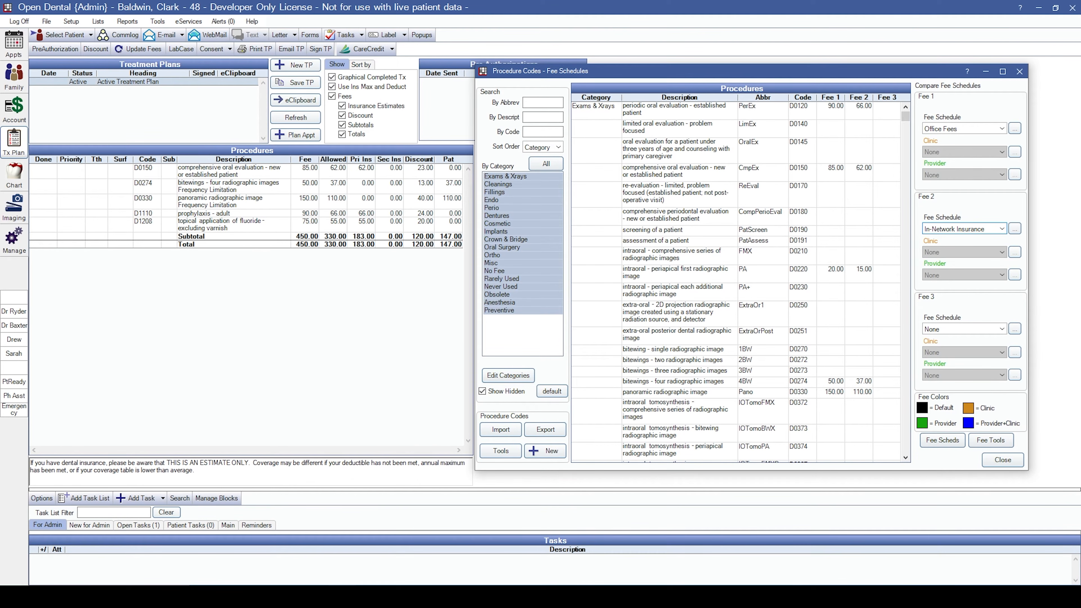
left_click(864, 174)
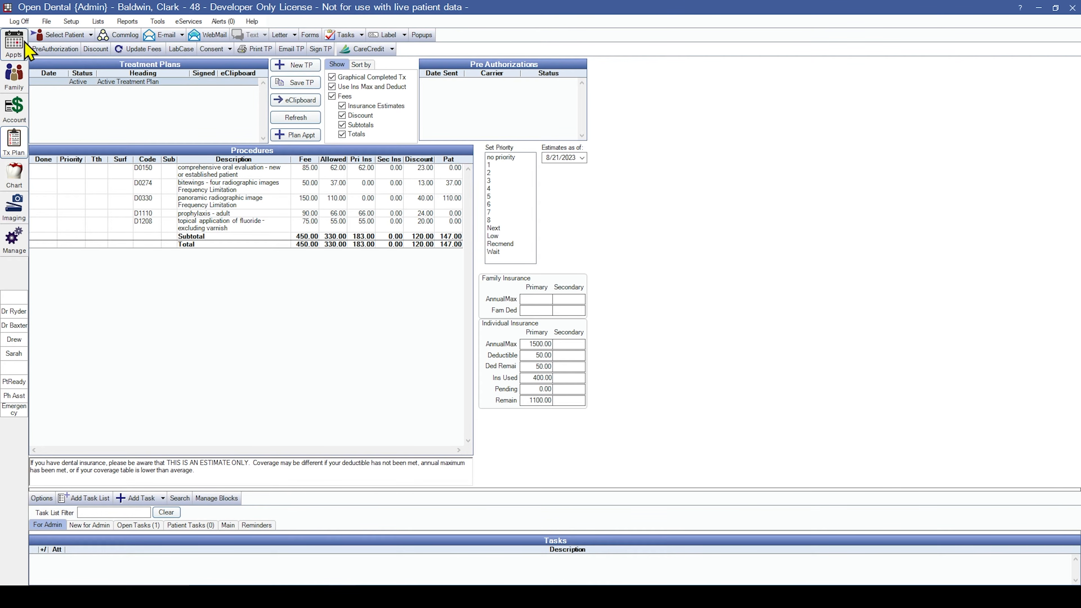
Step: Return to the appointments schedule, review the preference for Appointments Module production using operatories, and confirm the preferences with it enabled
left_click(14, 43)
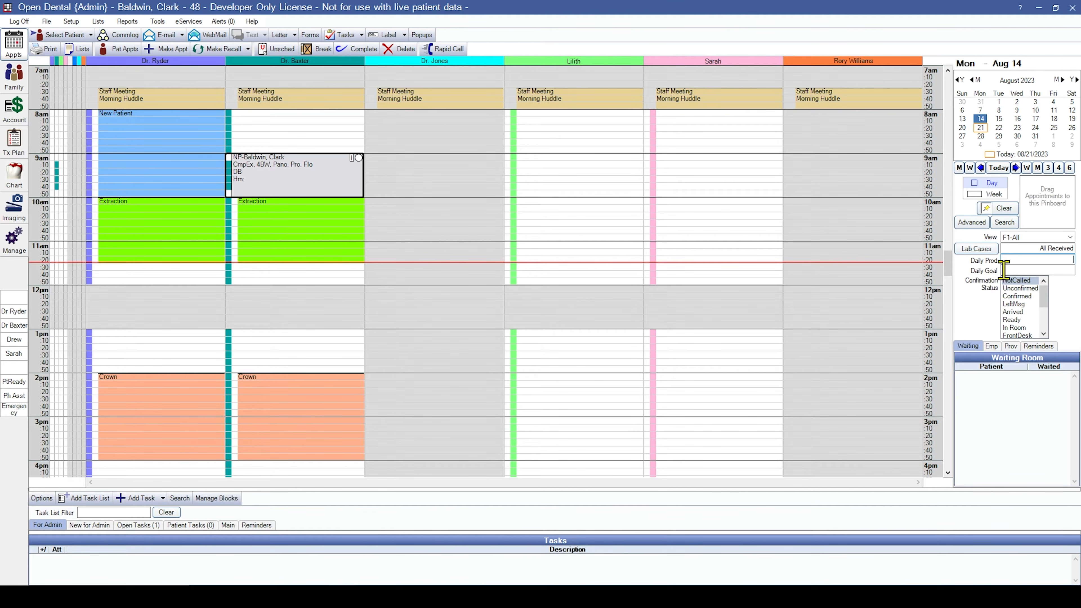
left_click(1032, 271)
left_click(71, 22)
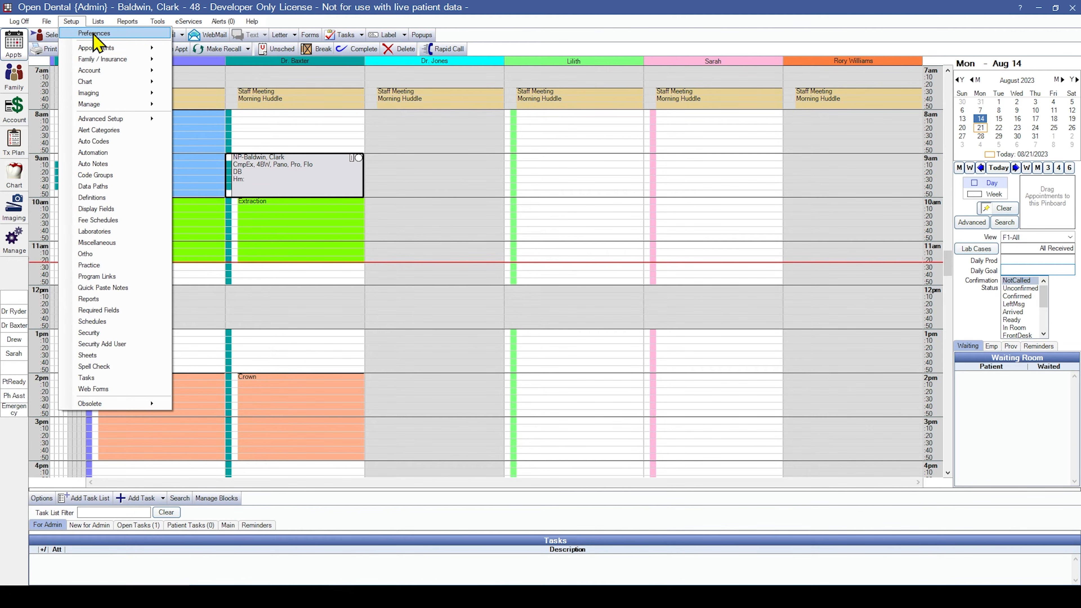
left_click(95, 36)
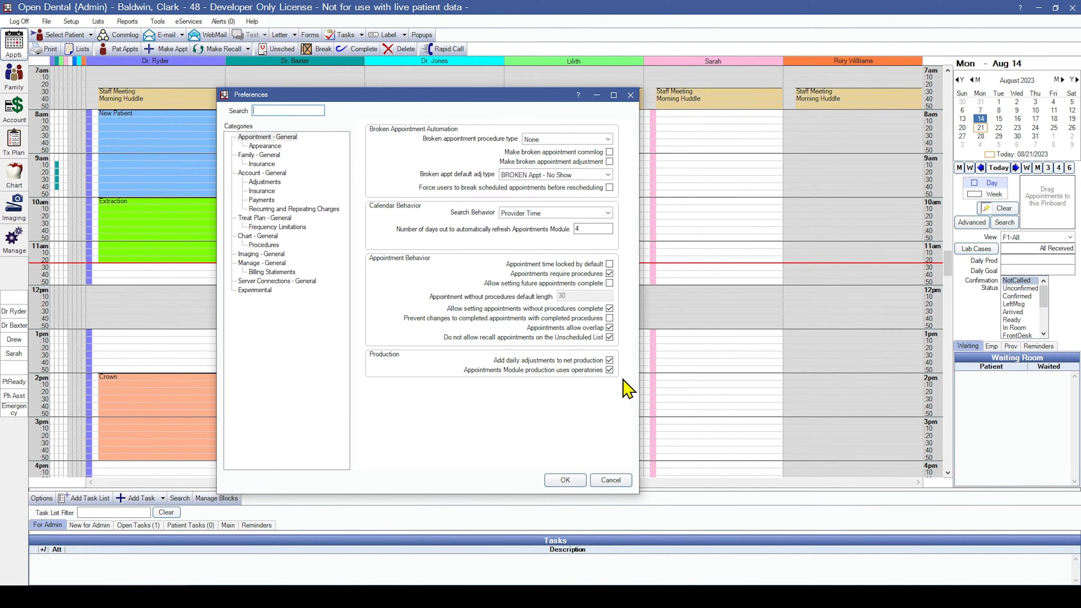
left_click(612, 370)
left_click(611, 369)
left_click(570, 480)
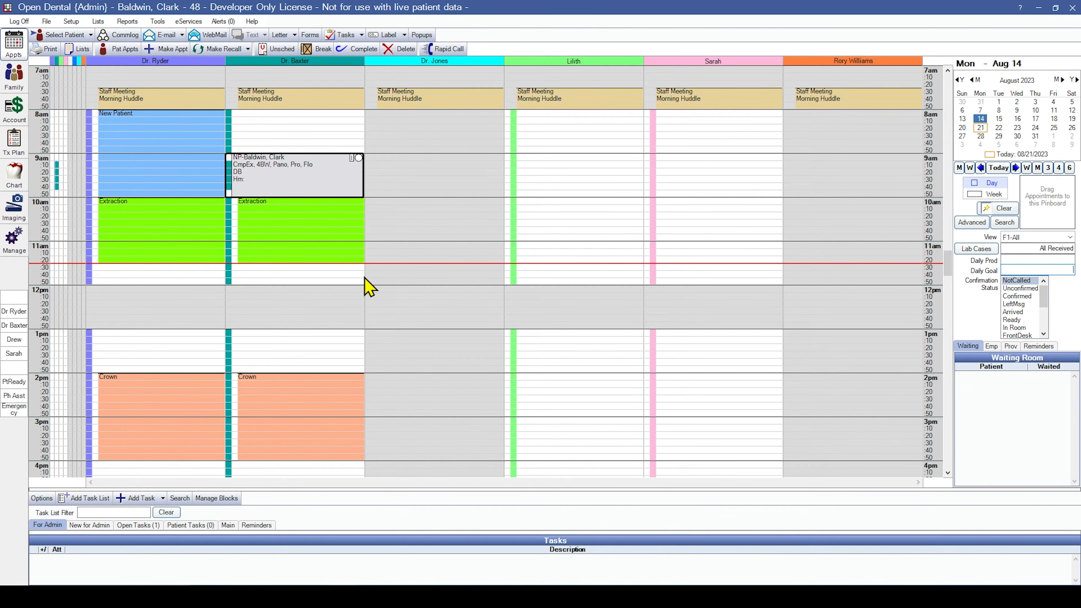
Step: Open the F1-All appointment view for editing and include the fourth listed operatory in its displayed operatories
left_click(71, 22)
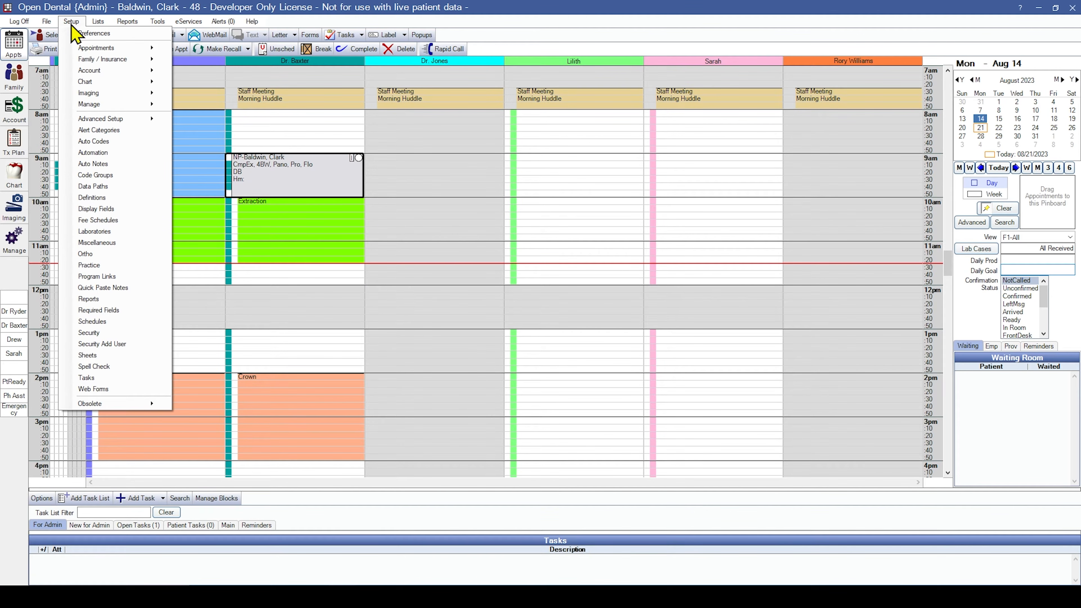
mouse_move(91, 50)
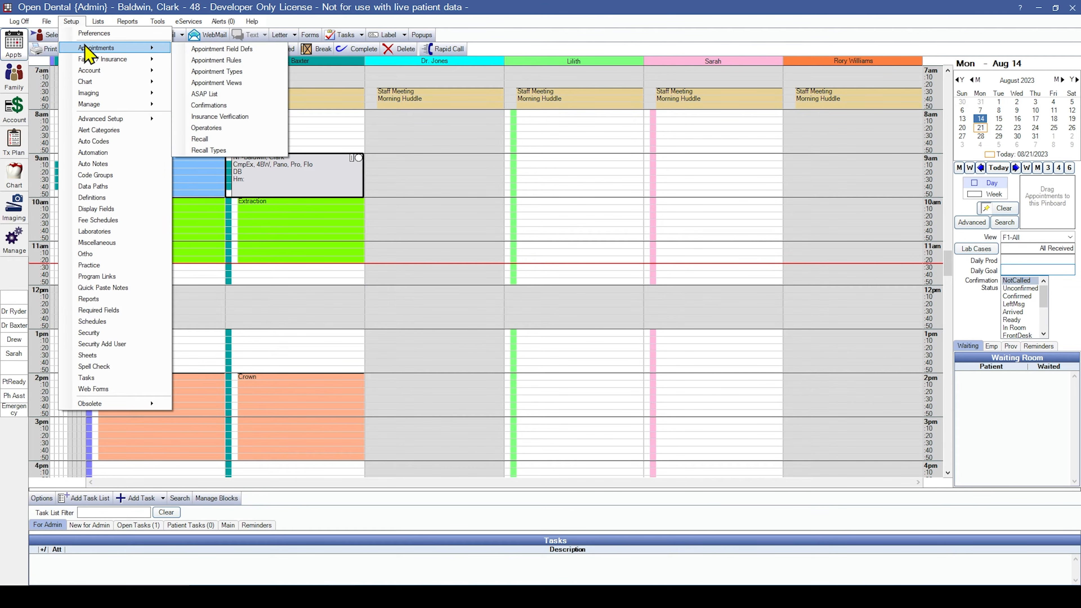
left_click(221, 85)
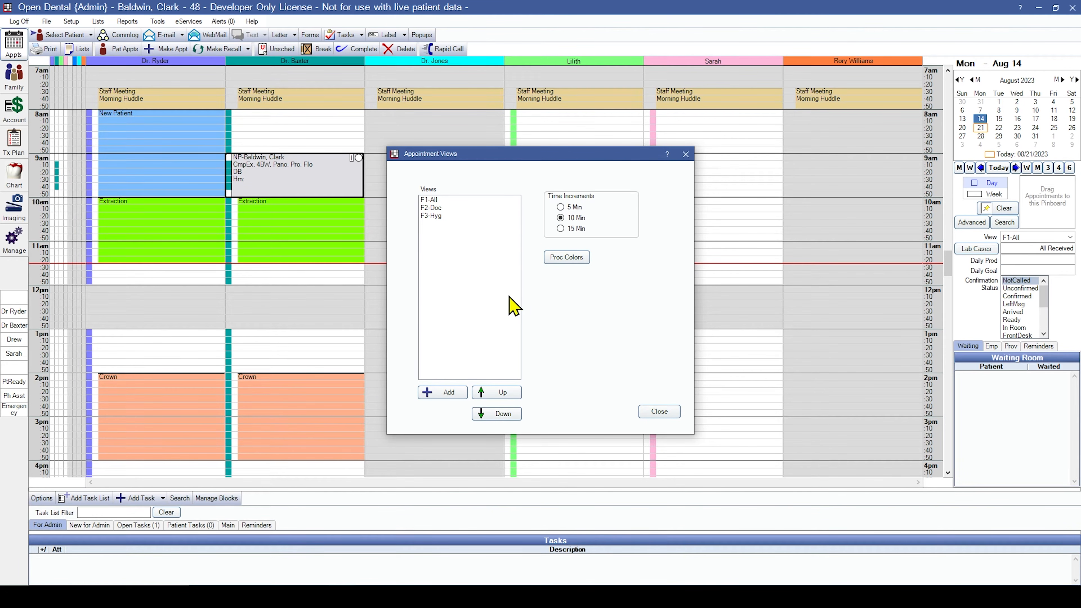
left_click(449, 200)
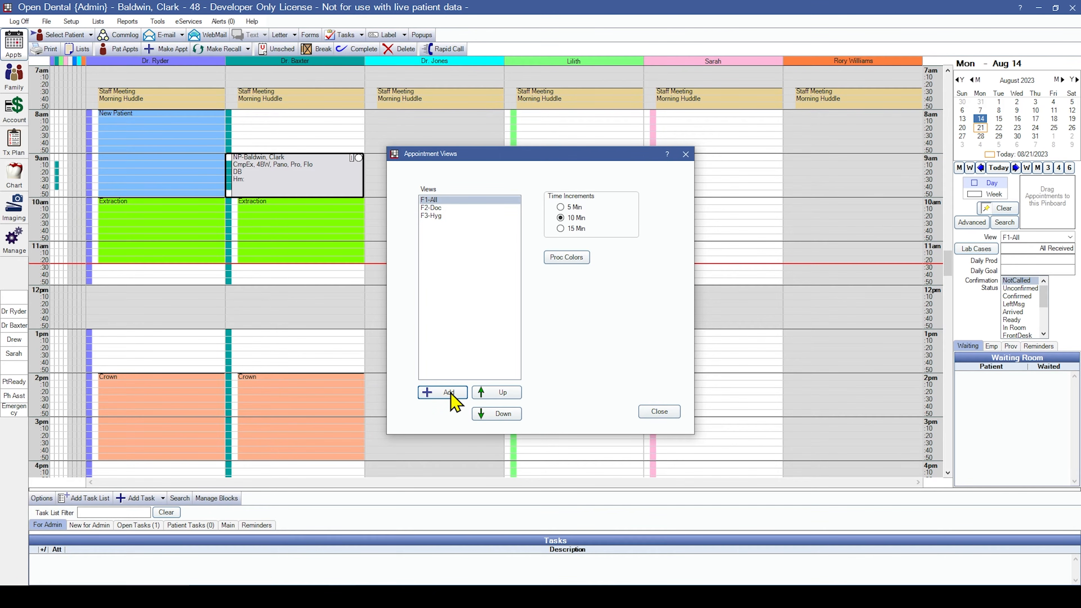
double_click(430, 200)
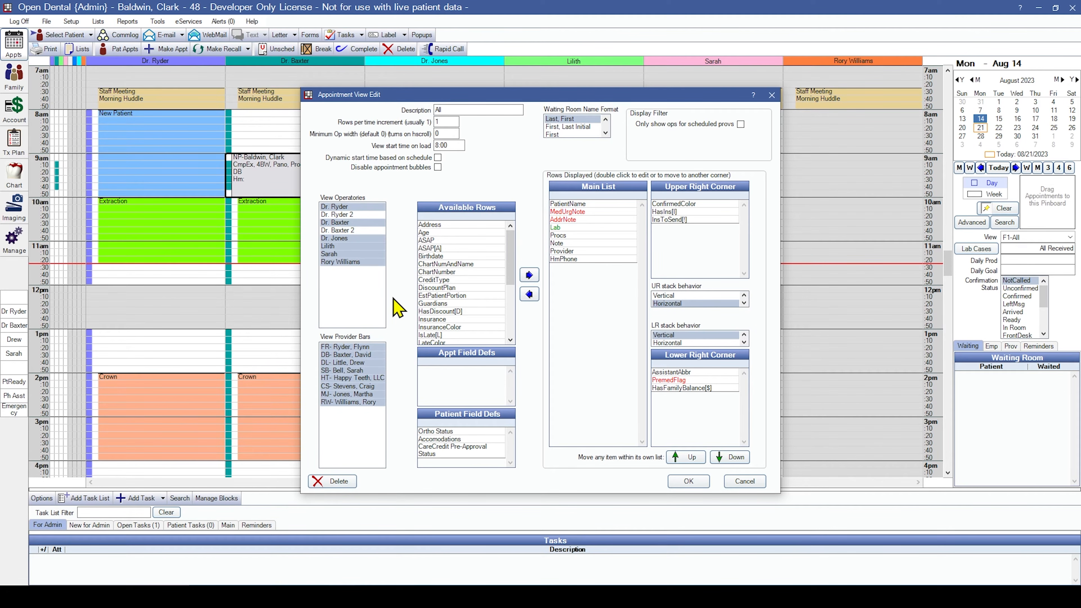
left_click(363, 233, "ctrl")
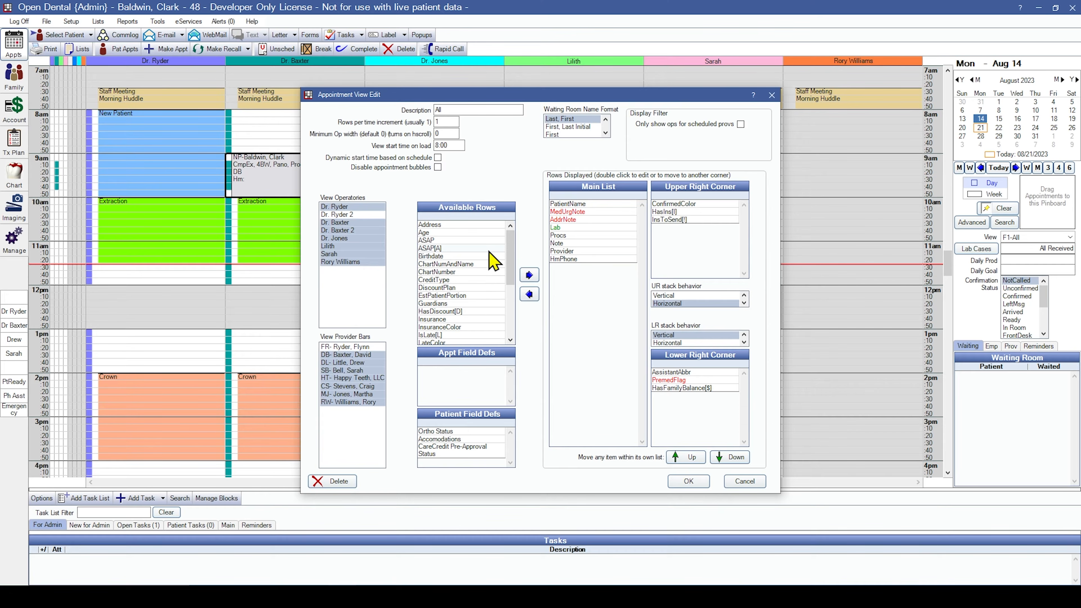
Step: Add the Production row to the main list of rows displayed on appointments in the F1-All view
left_click_drag(512, 256, 516, 313)
left_click(434, 299)
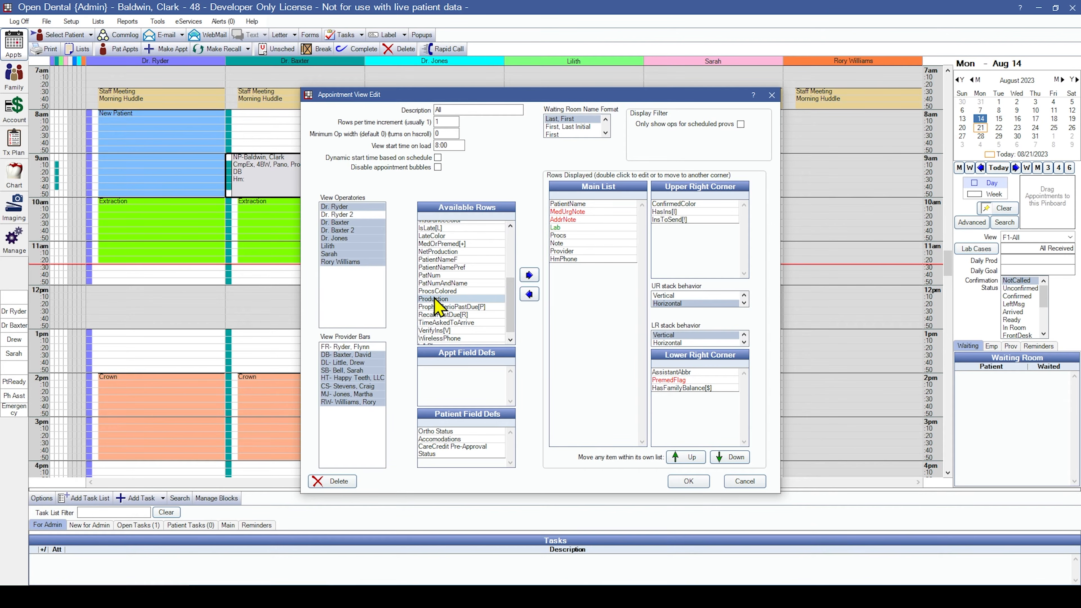
left_click(450, 251)
left_click(450, 298)
left_click(445, 252)
left_click(440, 300)
left_click(529, 275)
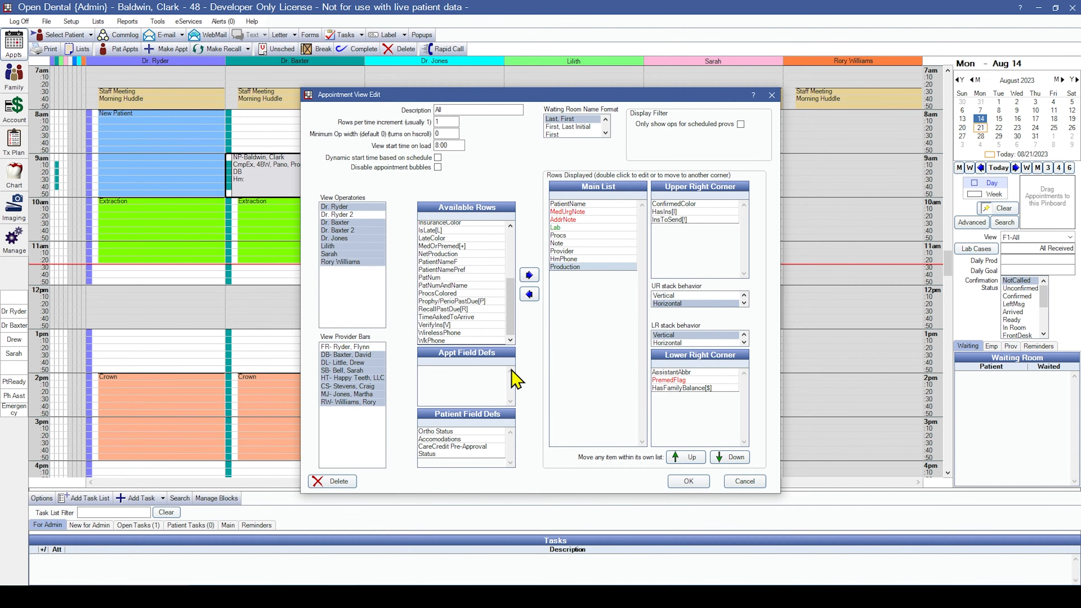
Step: Add the NetProduction row to the same main list, save the view, and close the appointment views setup
left_click(452, 254)
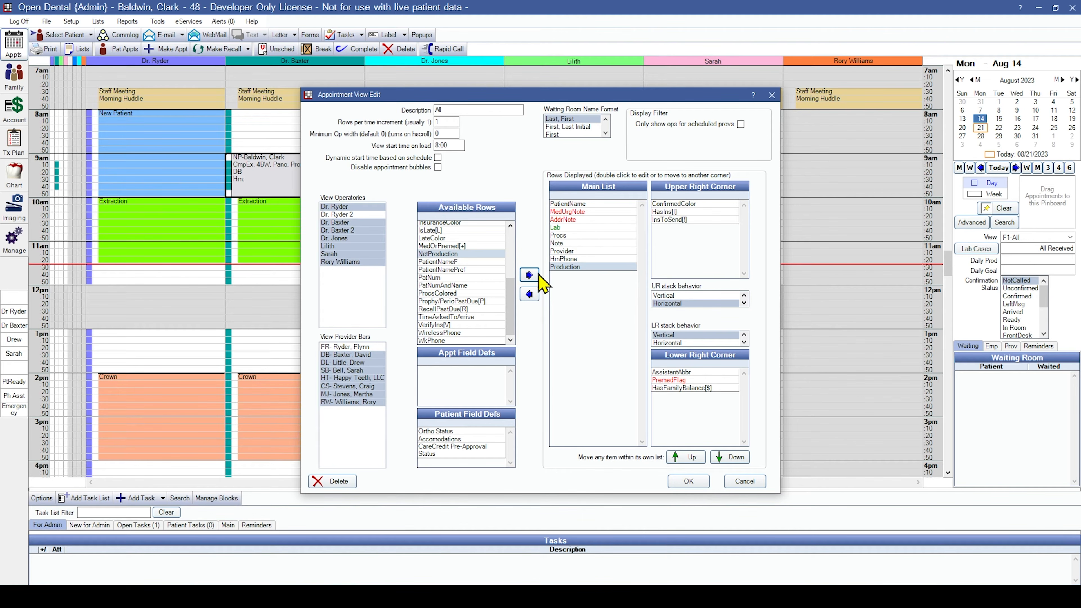
left_click(528, 275)
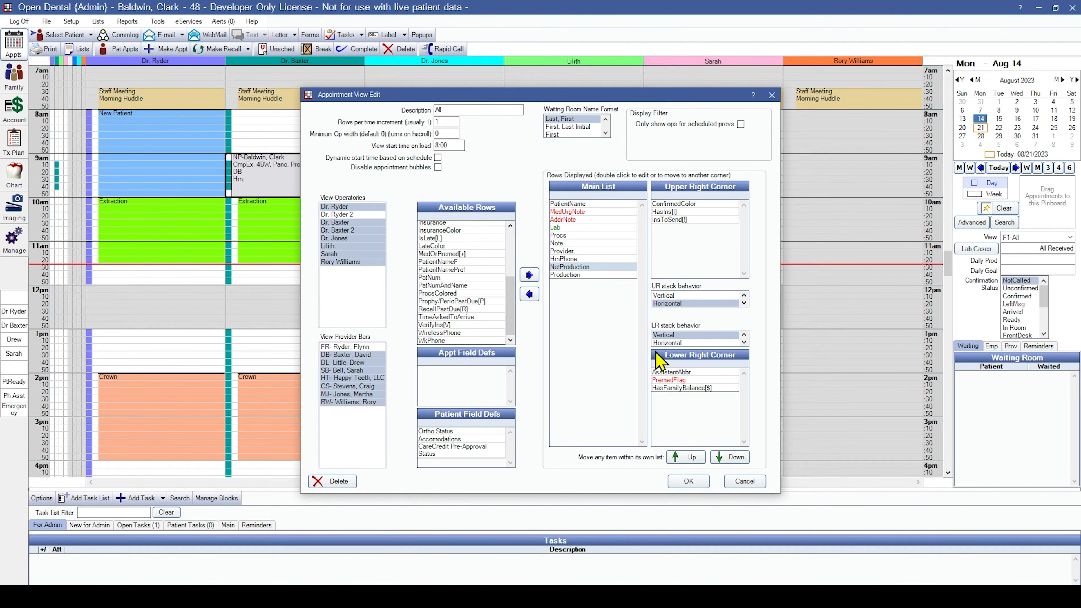
left_click(697, 481)
left_click(676, 408)
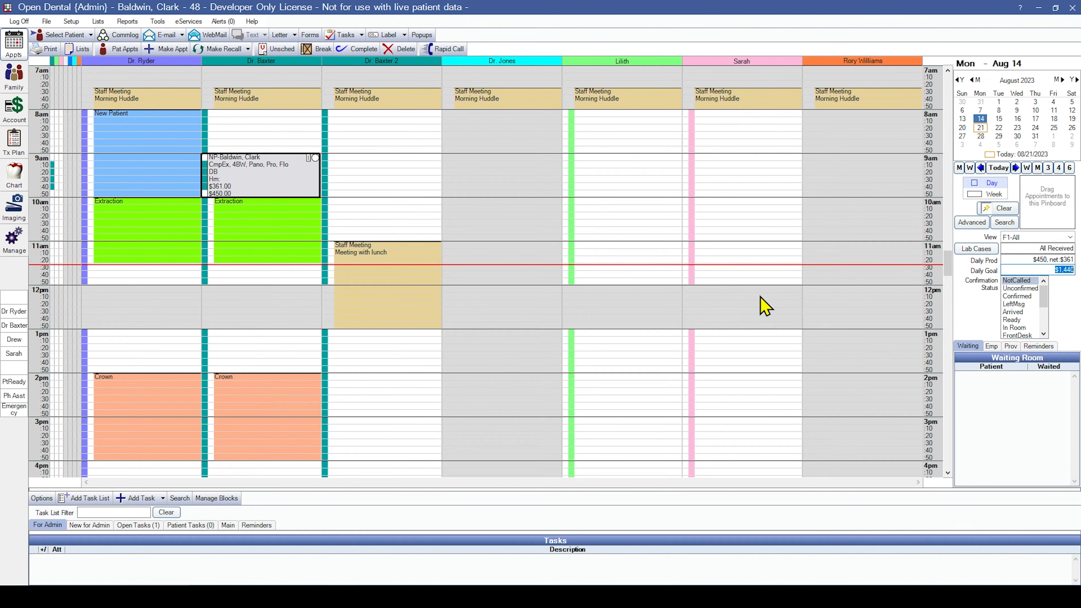
Step: Compare the day's gross and net production with the daily goal, and look over the day's scheduled hours and appointment production amounts
left_click(1027, 268)
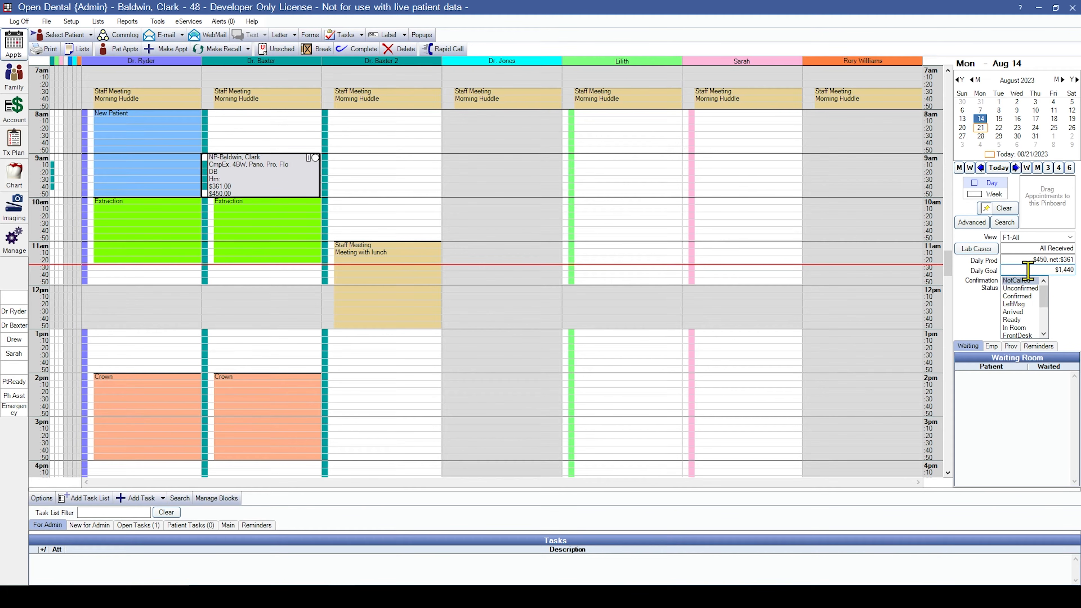
left_click_drag(1028, 259, 1049, 261)
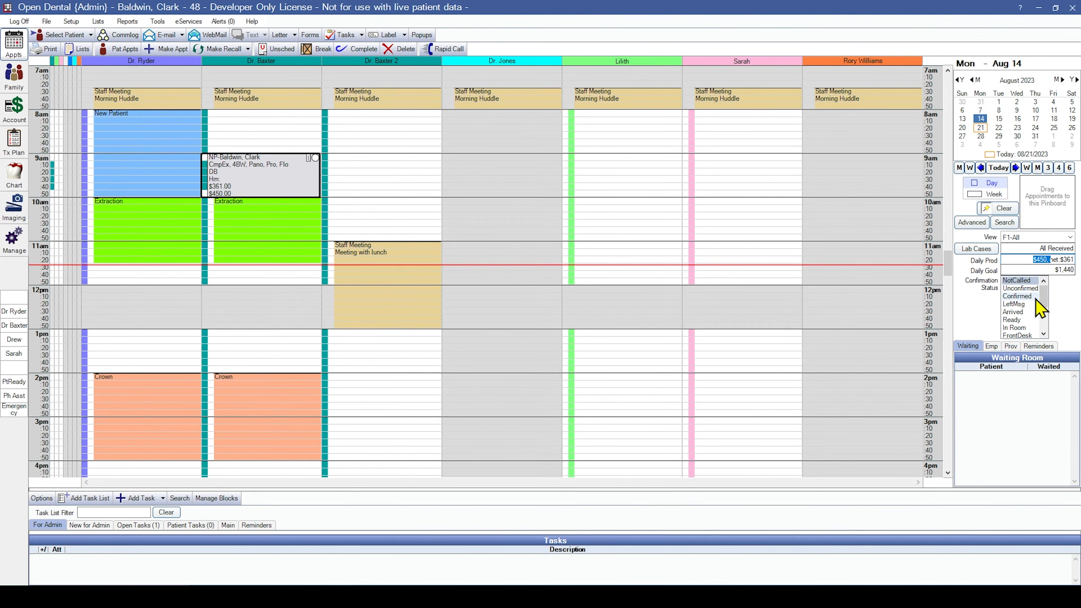
left_click_drag(1071, 260, 1049, 260)
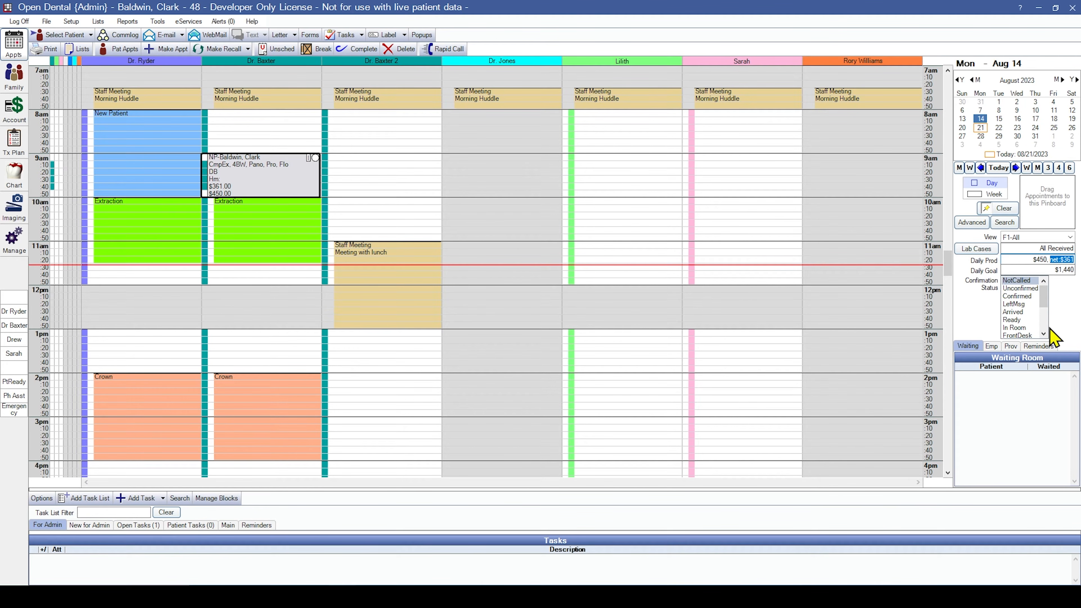
double_click(1067, 271)
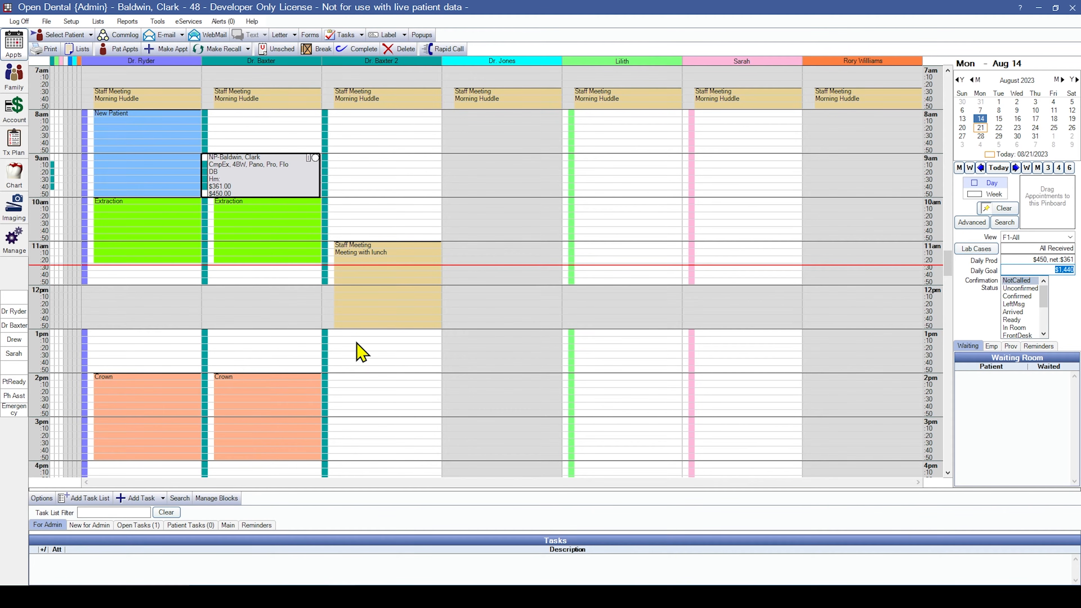
mouse_move(319, 165)
scroll(241, 246, "down", 4)
scroll(241, 247, "up", 3)
scroll(268, 317, "up", 1)
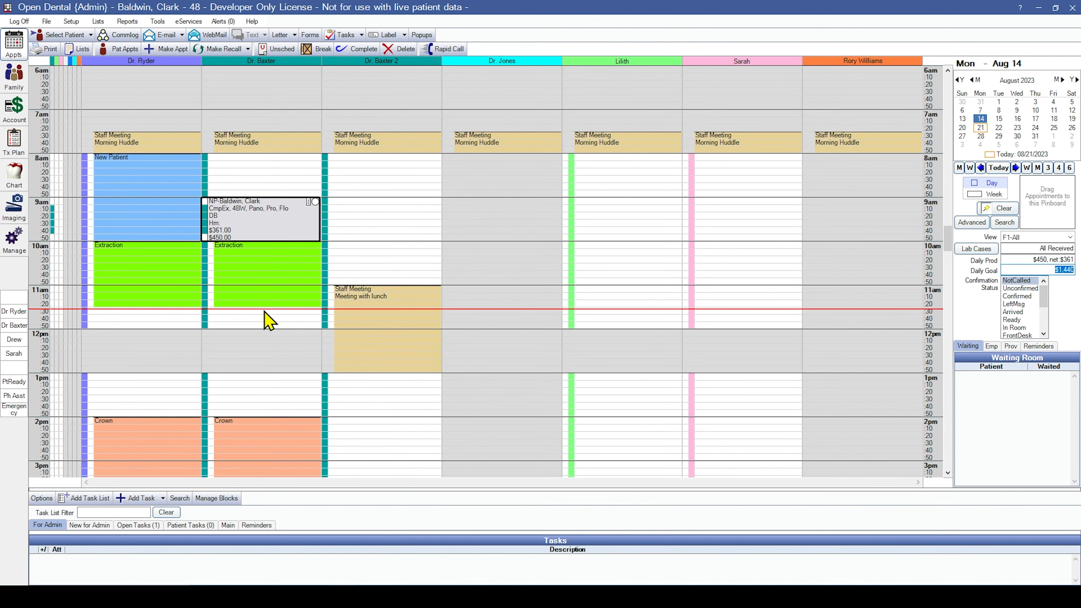
scroll(298, 211, "down", 1)
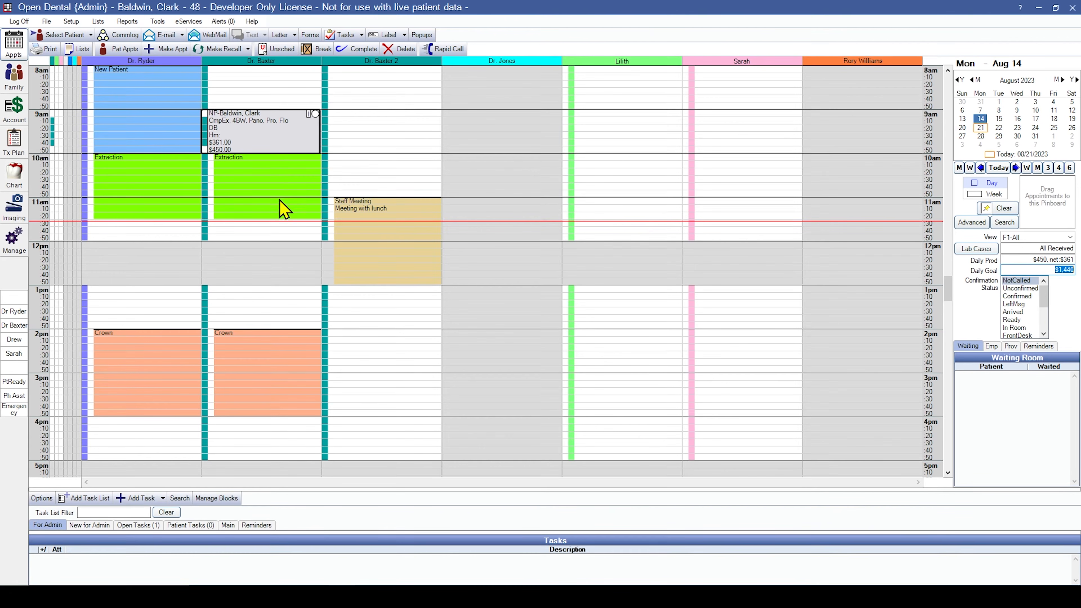
left_click(1037, 269)
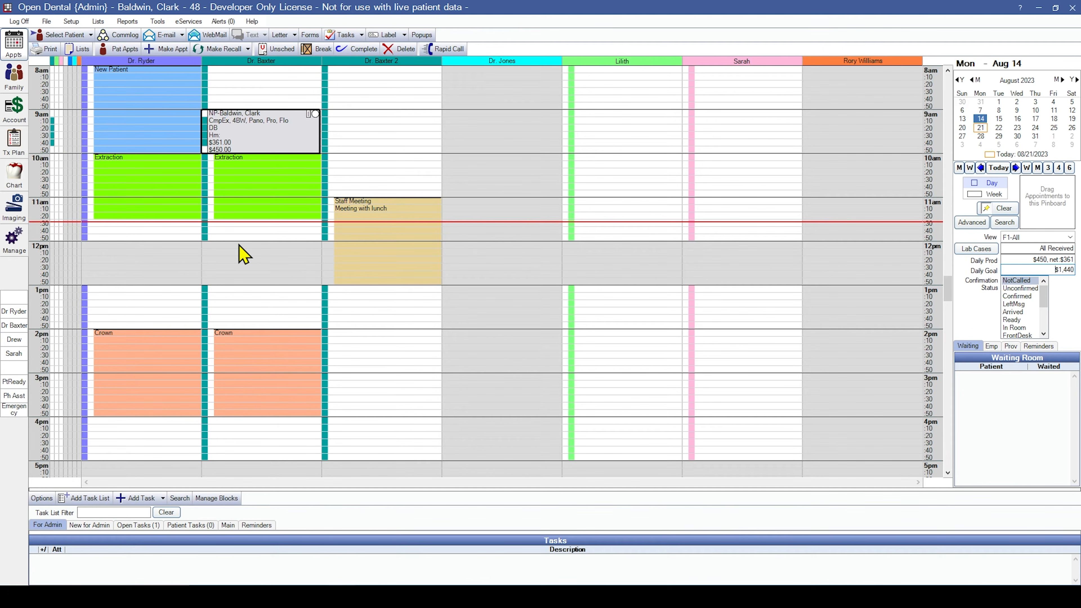
Step: Examine the procedures and fees attached to the 9 am new-patient appointment, close it without changes, and recheck the daily production
double_click(261, 137)
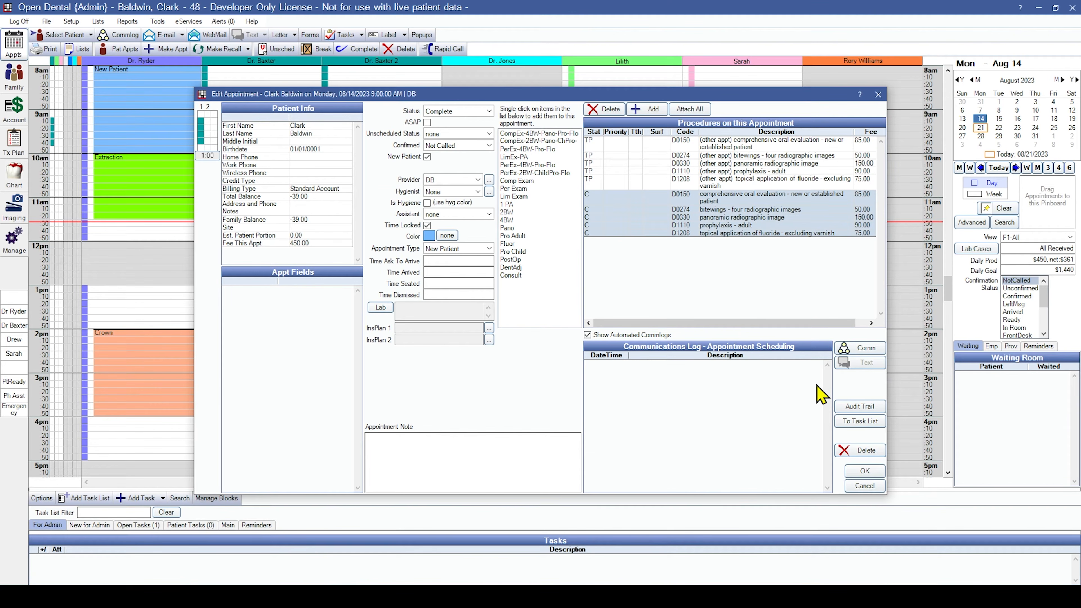
left_click(867, 487)
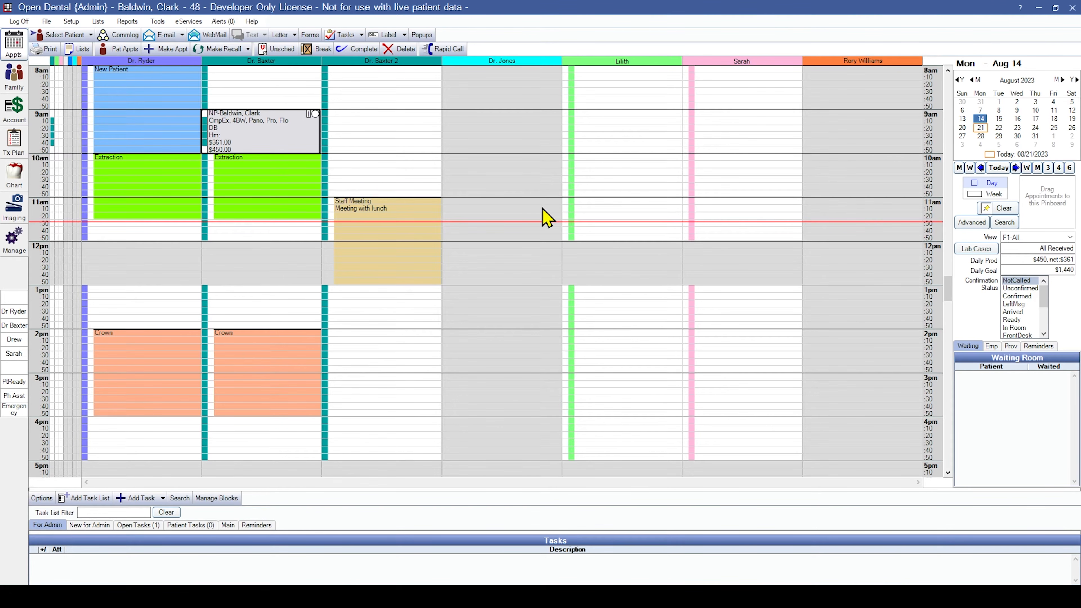
left_click(1026, 257)
mouse_move(289, 139)
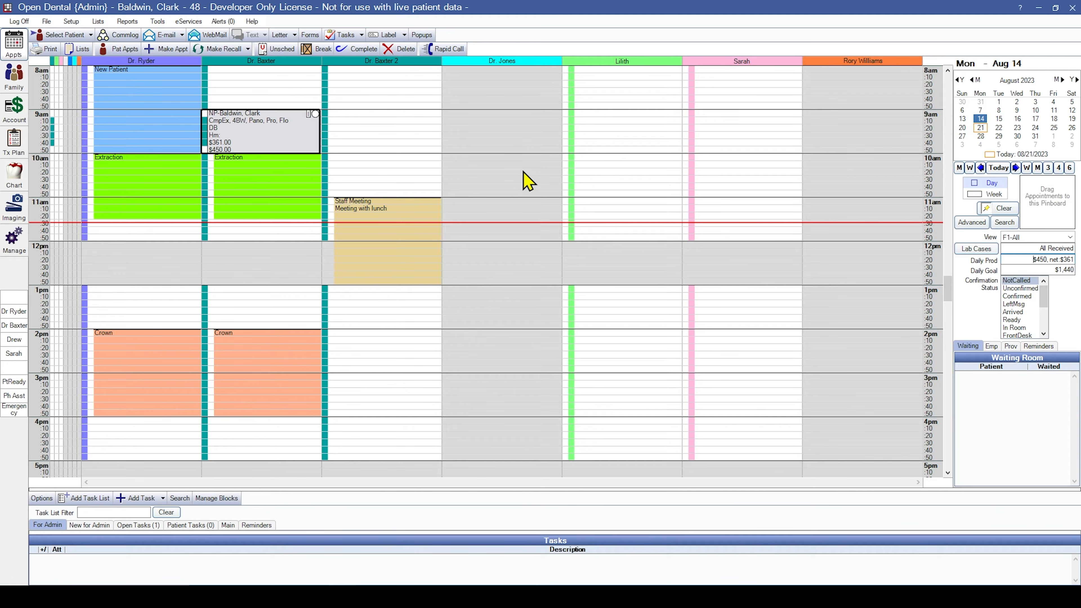
Step: Run the daily Adjustments report for August 14 to 18, 2023, covering all providers and all adjustment types
left_click(127, 21)
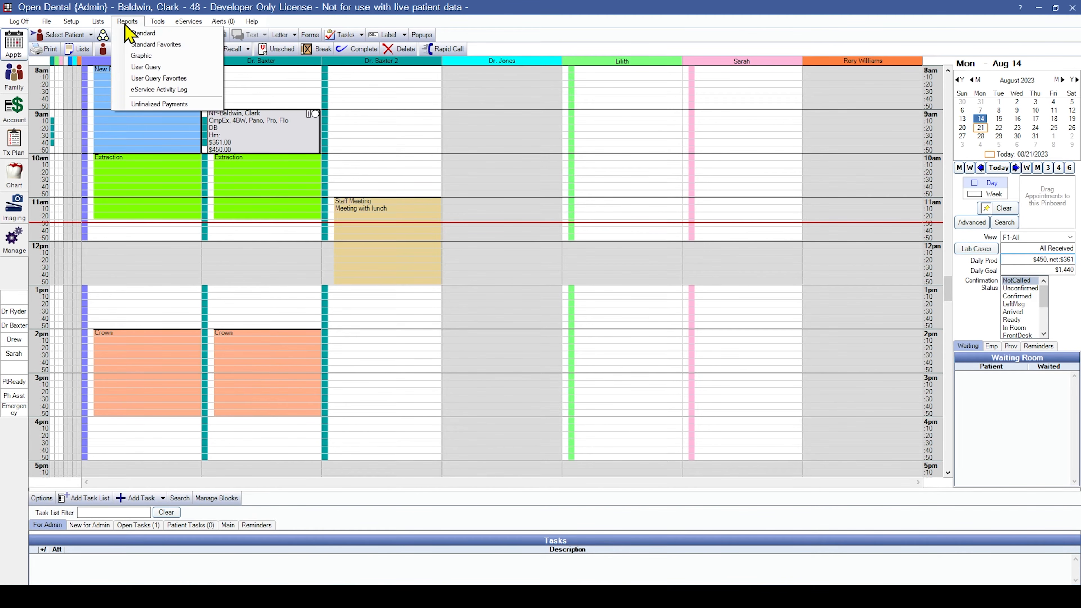
left_click(135, 34)
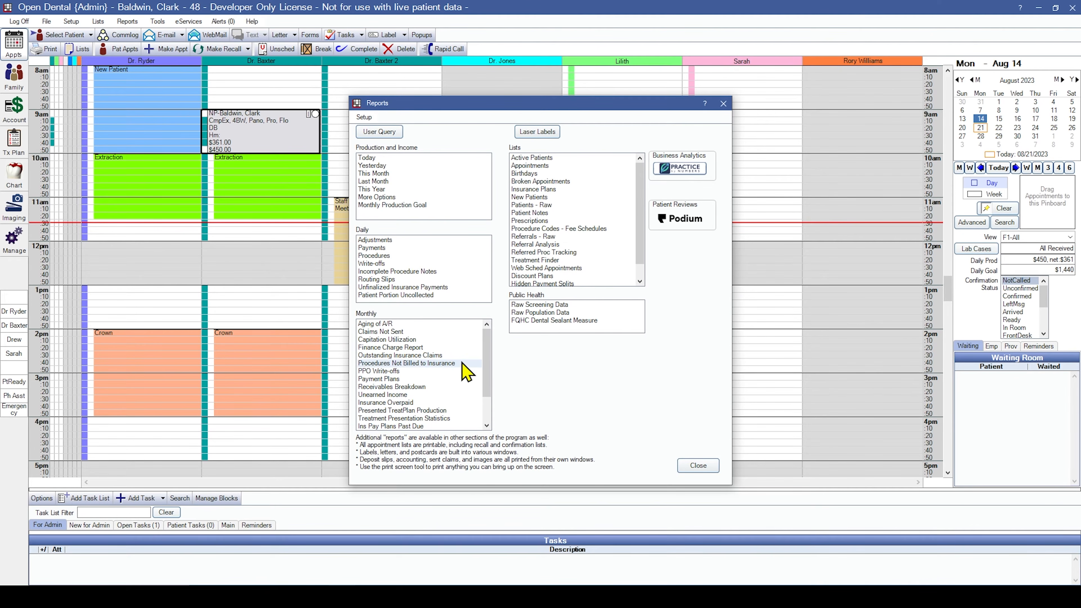
left_click(391, 240)
left_click(378, 243)
left_click(592, 243)
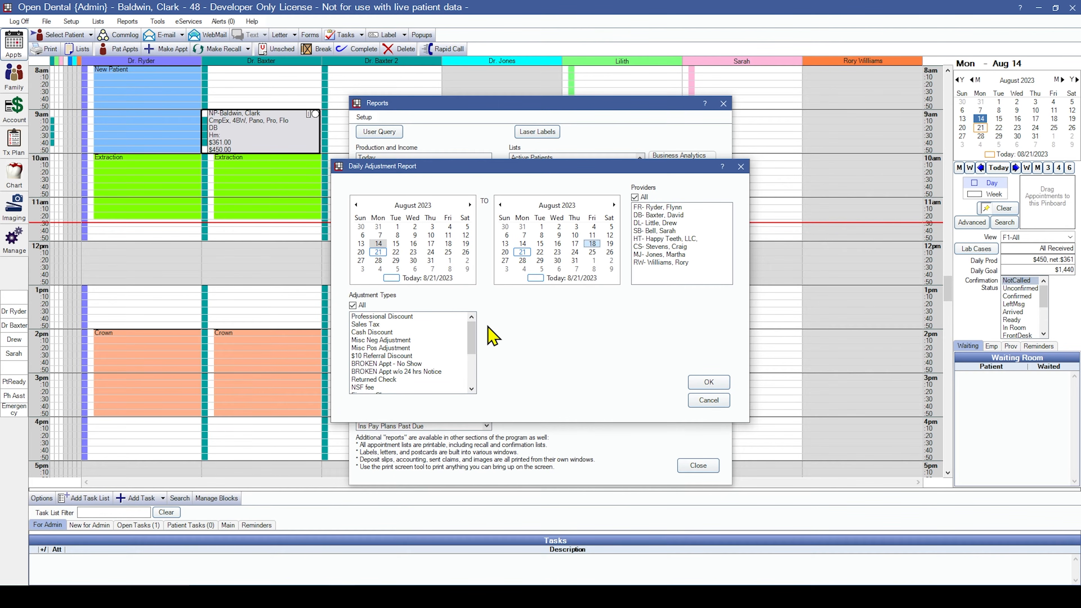
mouse_move(471, 341)
left_mouse_down()
mouse_move(477, 369)
mouse_move(487, 336)
left_mouse_up()
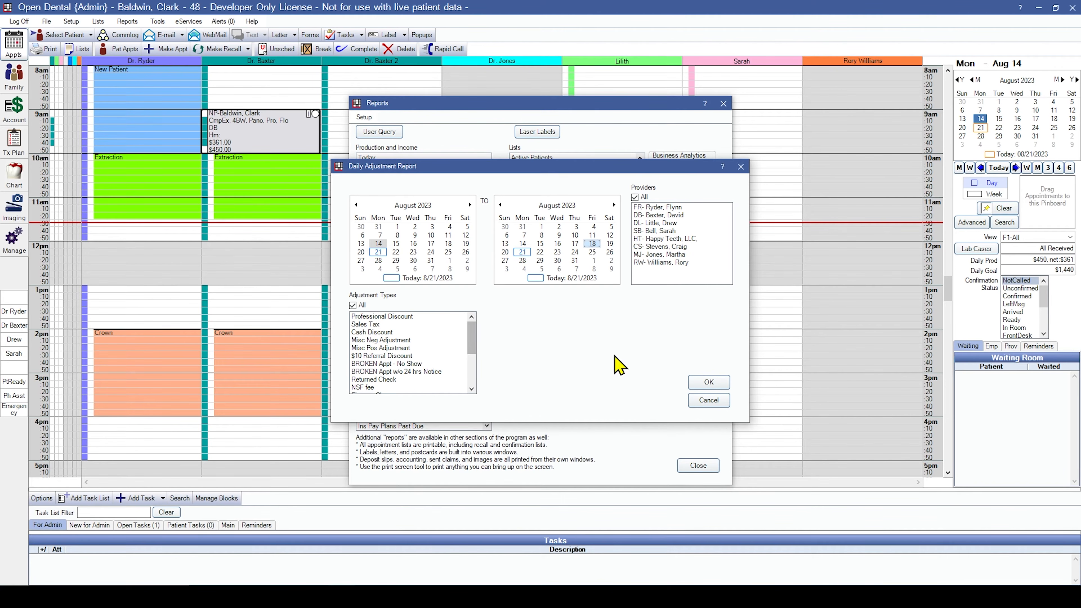
left_click(708, 381)
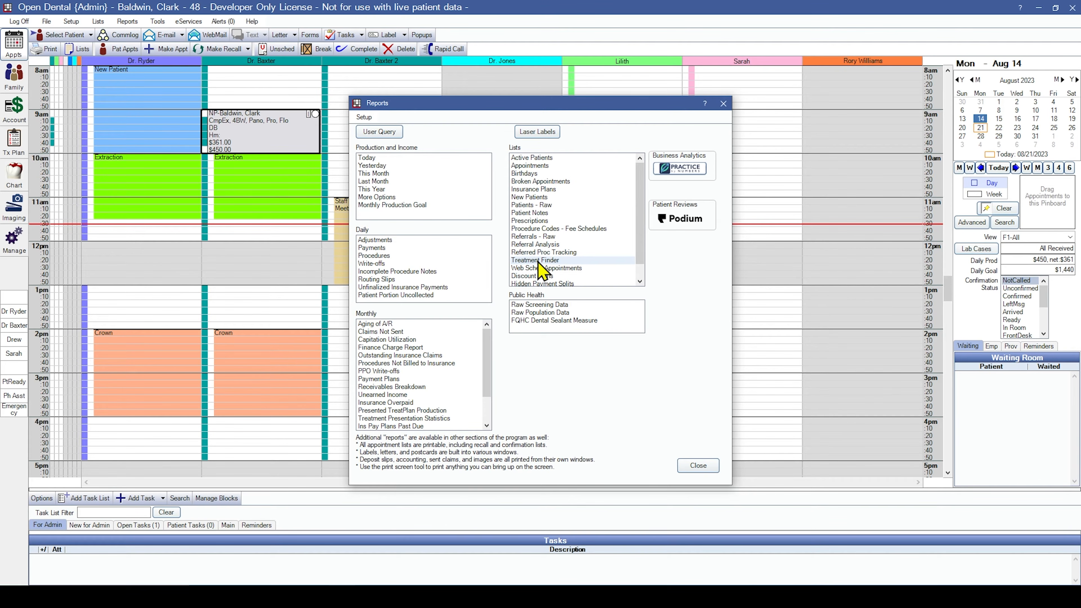
Step: Open the production and income report with more options and try each insurance write-off date method, ending on the procedure date
left_click(382, 198)
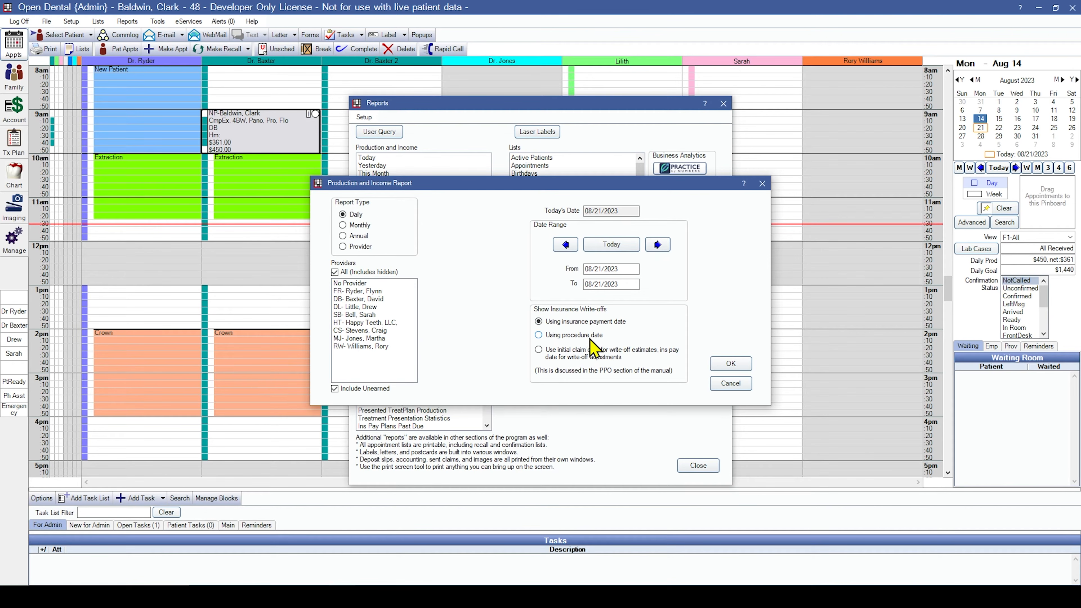
left_click(577, 335)
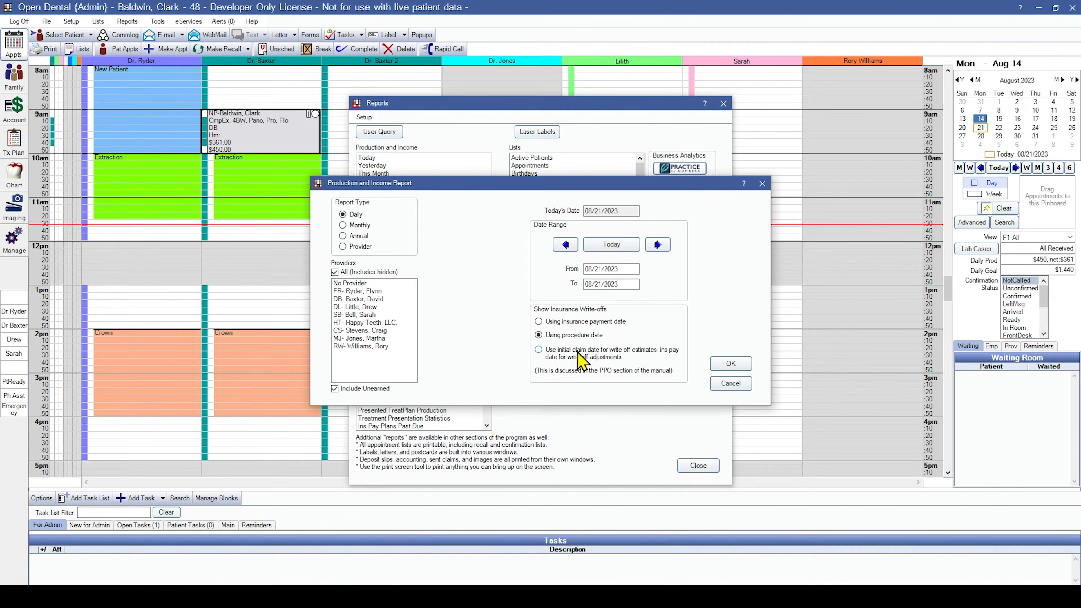
left_click(566, 322)
left_click(591, 334)
left_click(599, 358)
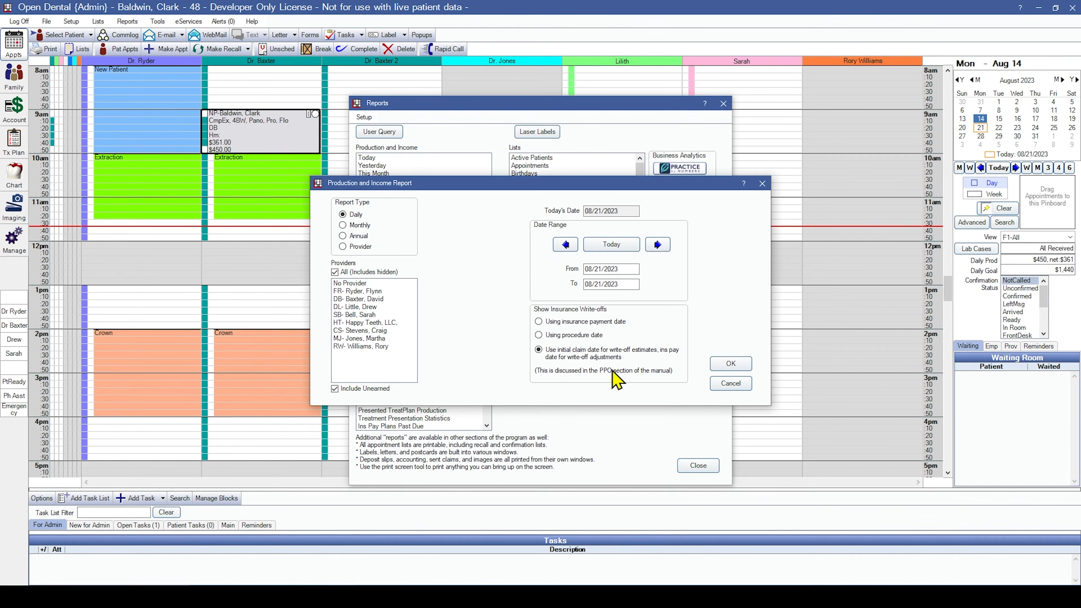
left_click(594, 339)
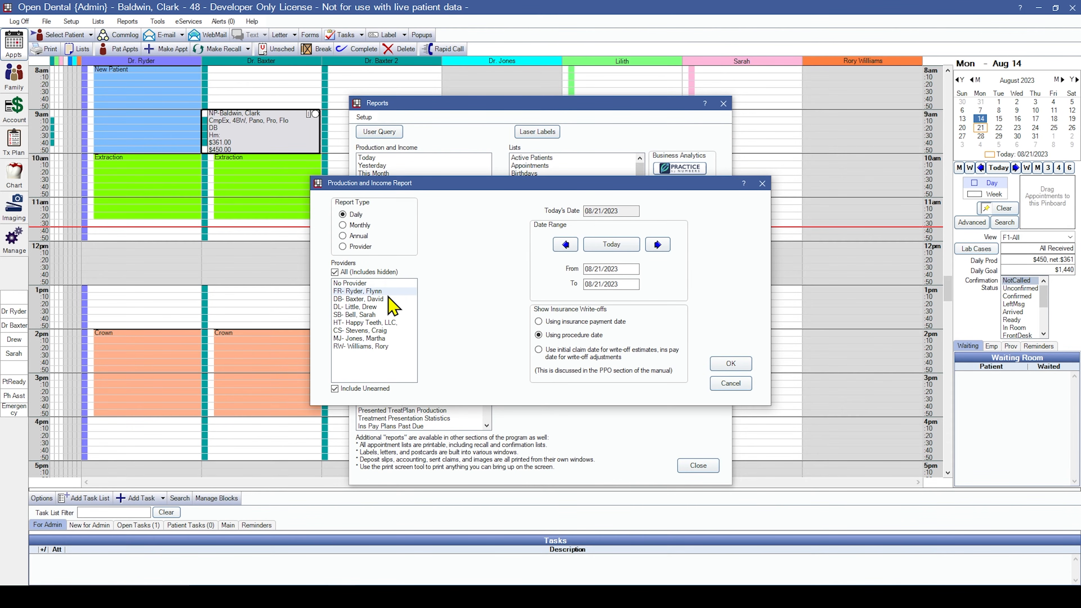
Step: Try limiting the report to several providers and making it monthly, restoring all providers and the daily report type
left_click_drag(378, 292, 379, 331)
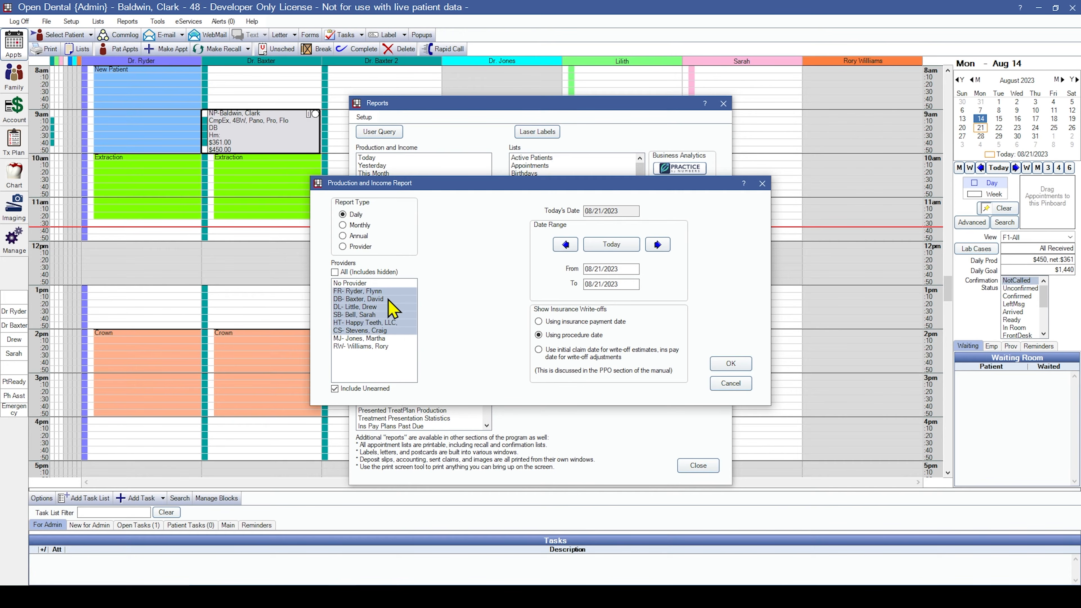
left_click(354, 273)
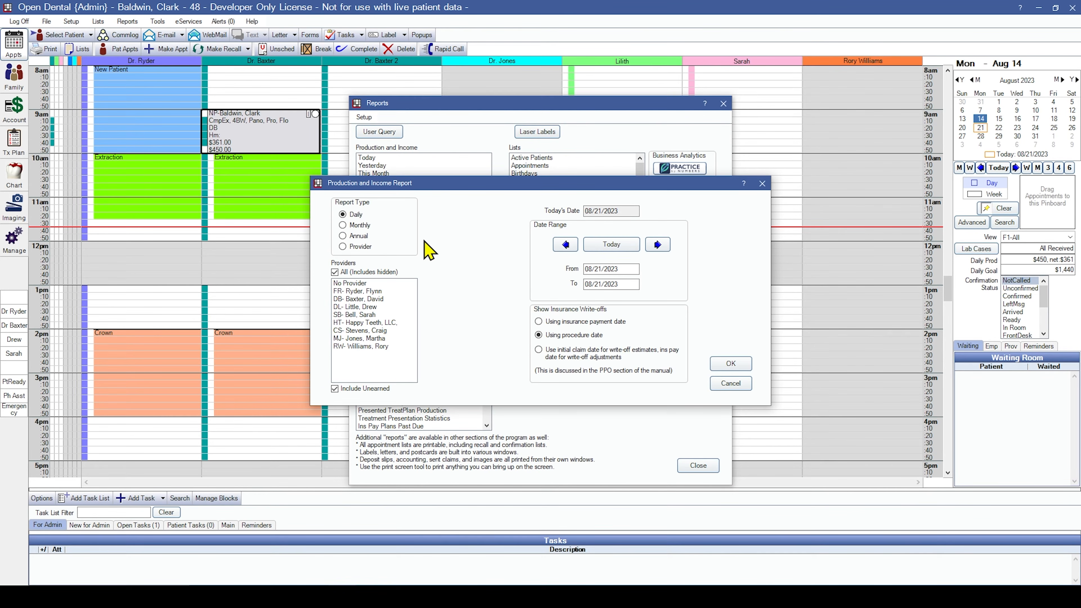
left_click(360, 225)
left_click(356, 214)
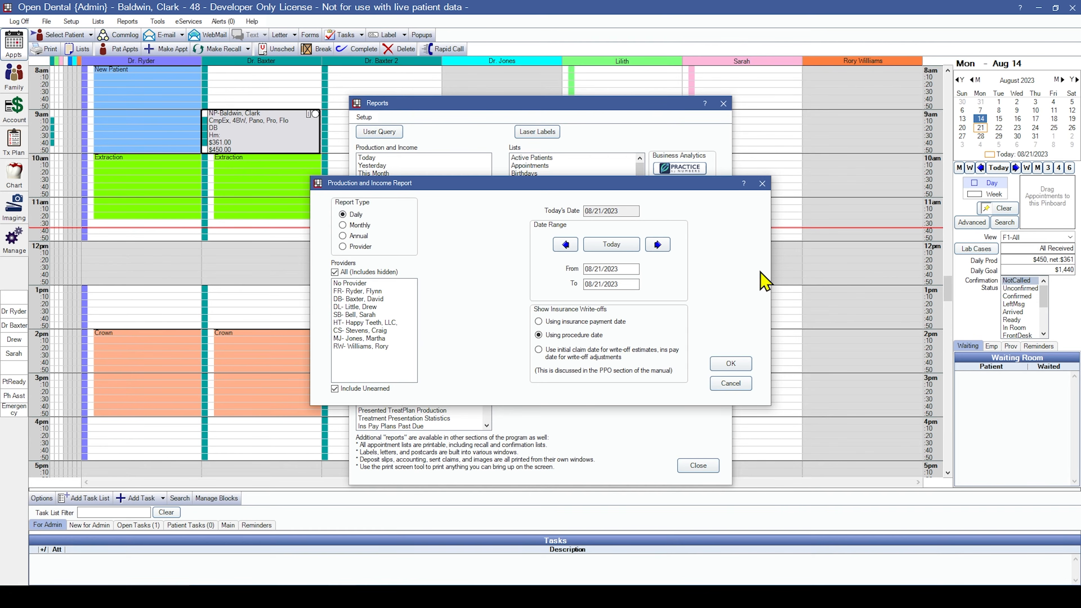
Step: Run the daily report from 08/14/2023 for all providers with initial-claim-date write-off estimates, review both pages, and close it
left_click(601, 266)
key("BackSpace")
key("BackSpace")
type("14")
left_click(728, 363)
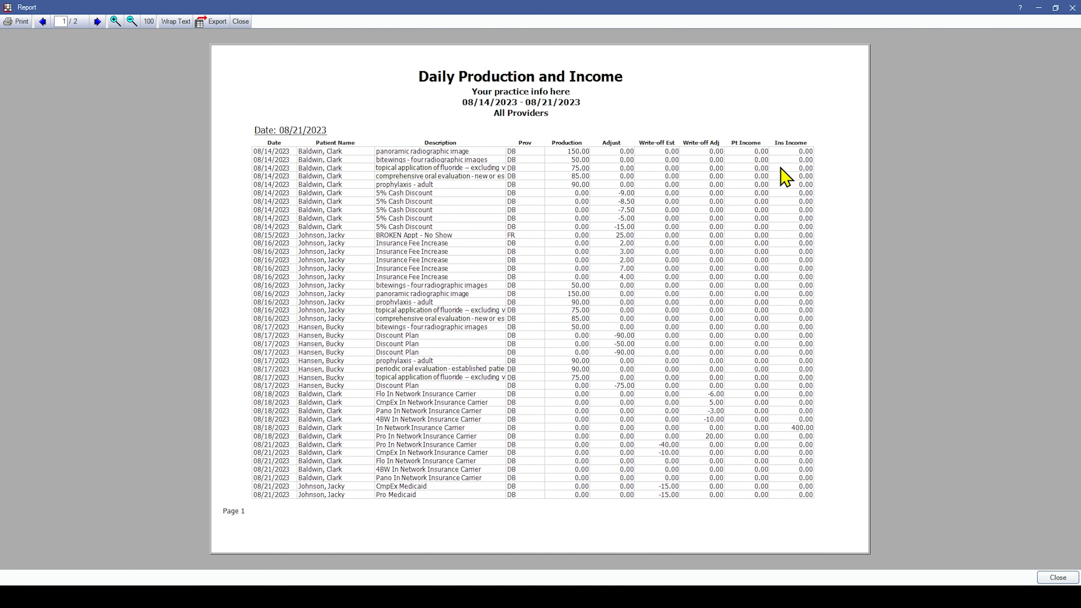
left_click(95, 24)
left_click(1057, 578)
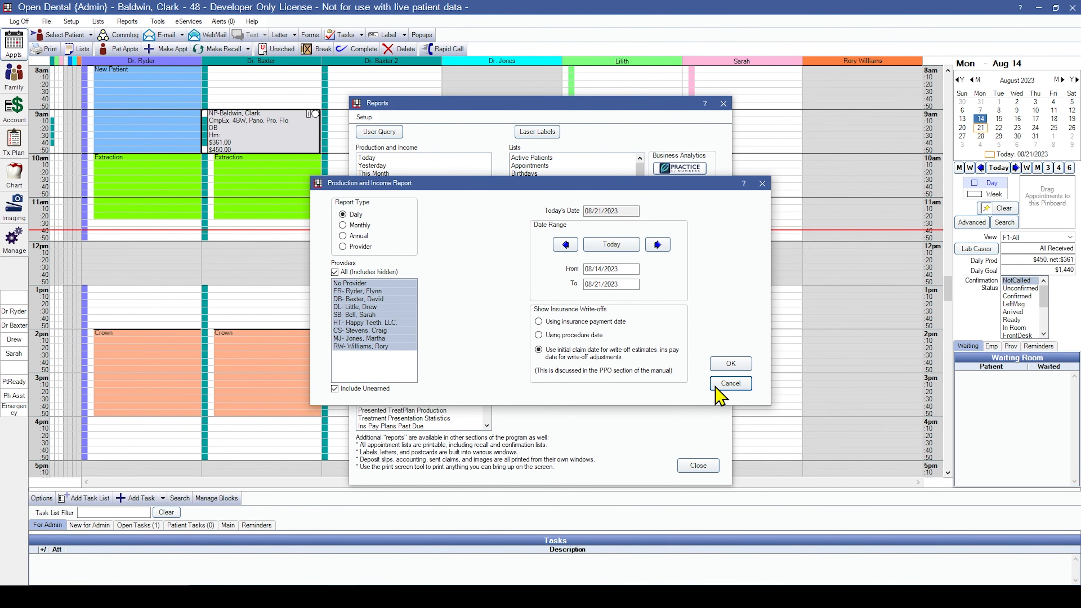
left_click(730, 383)
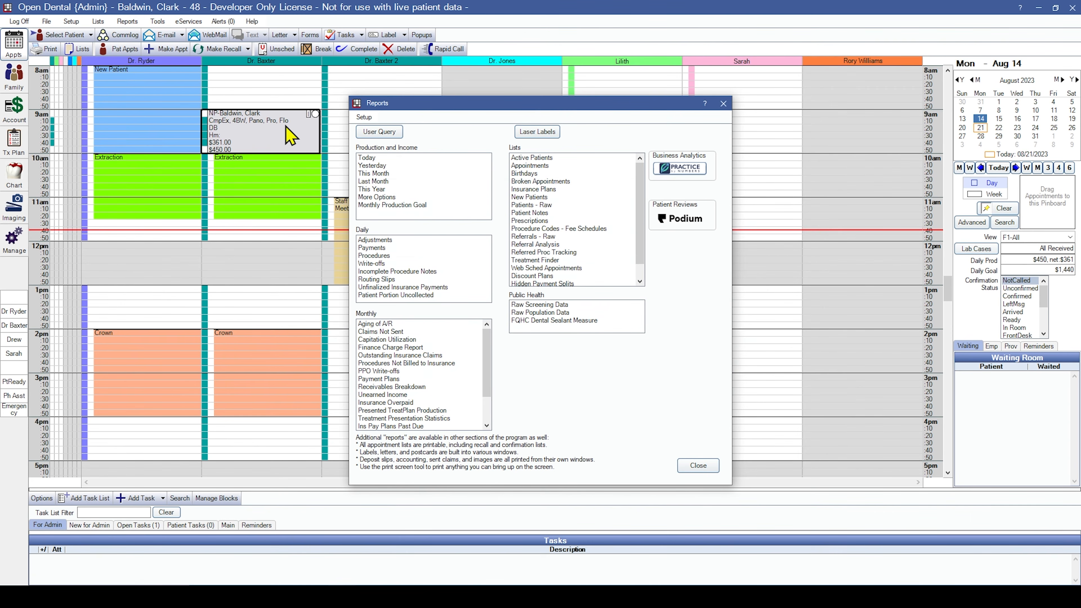
Step: Set the default PPO write-off date in the miscellaneous report settings to Initial Claim Date/Ins Pay Date, save, and close the reports window
left_click(364, 117)
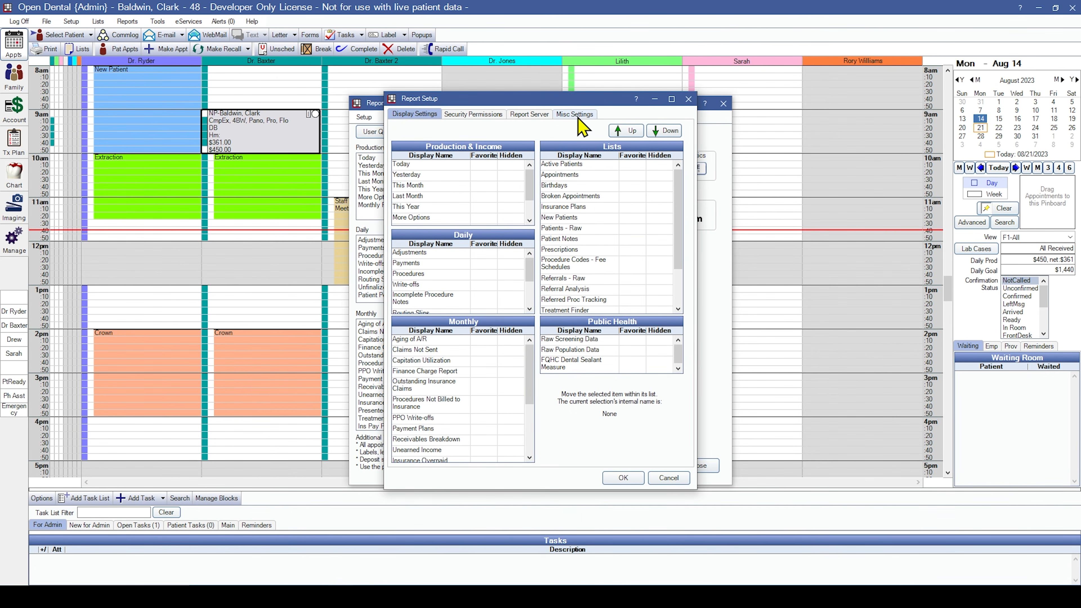
left_click(579, 117)
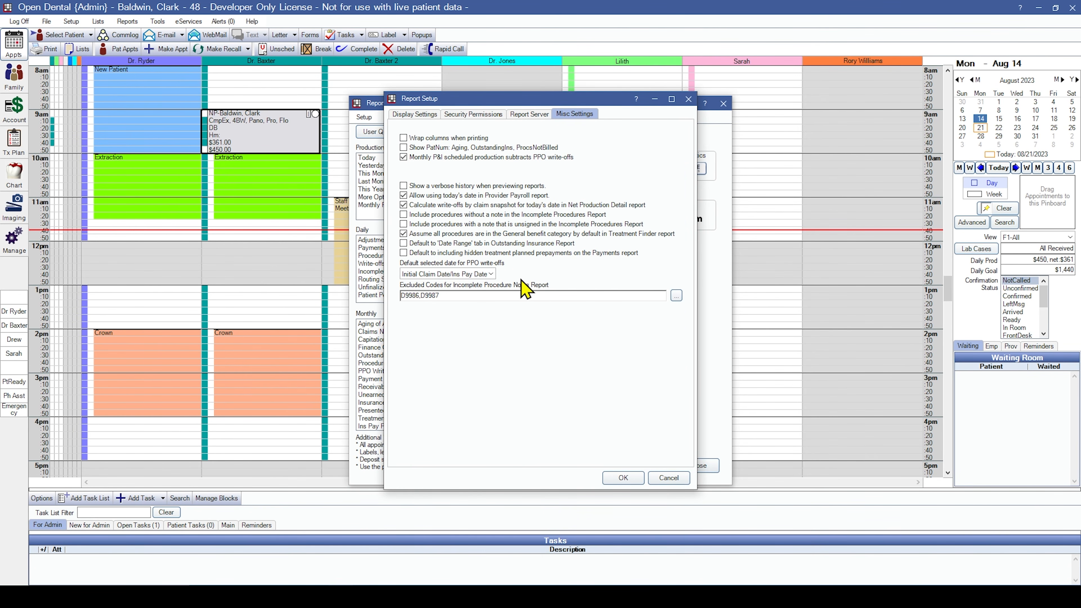
left_click(469, 275)
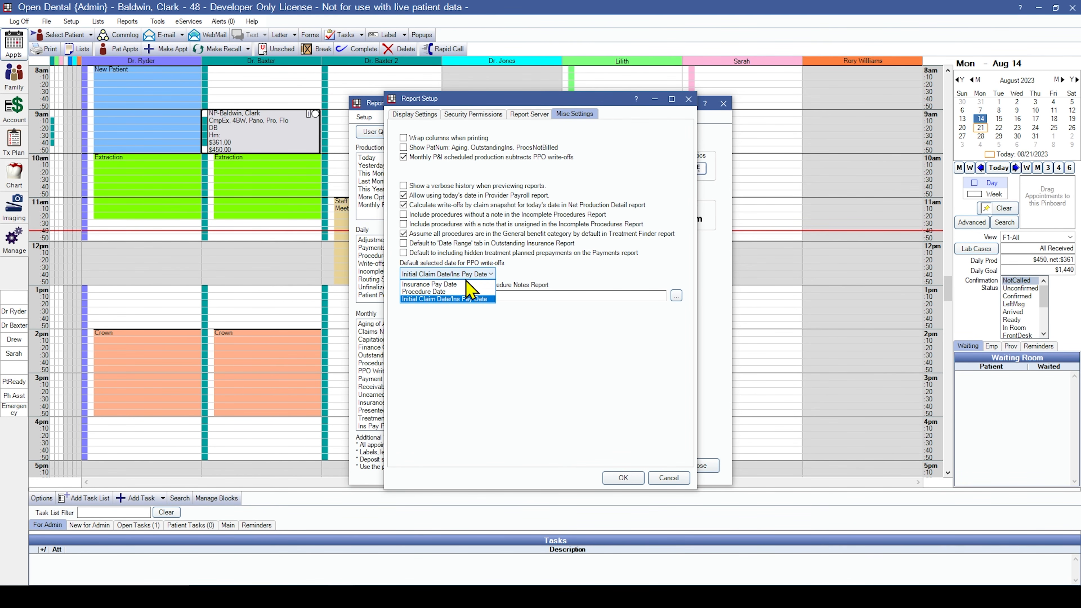
left_click(456, 285)
left_click(464, 275)
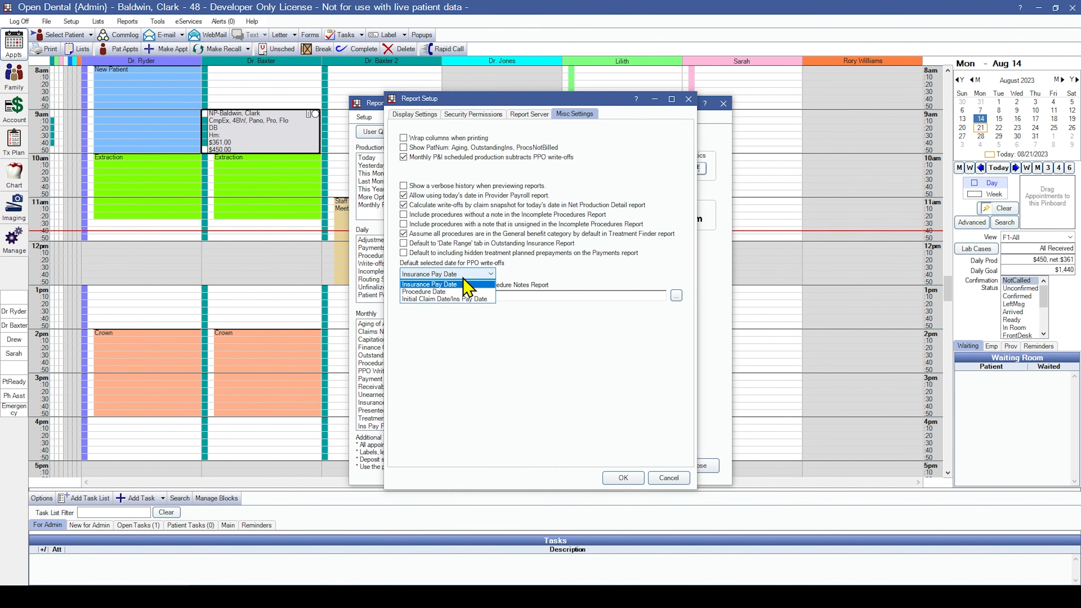
left_click(451, 300)
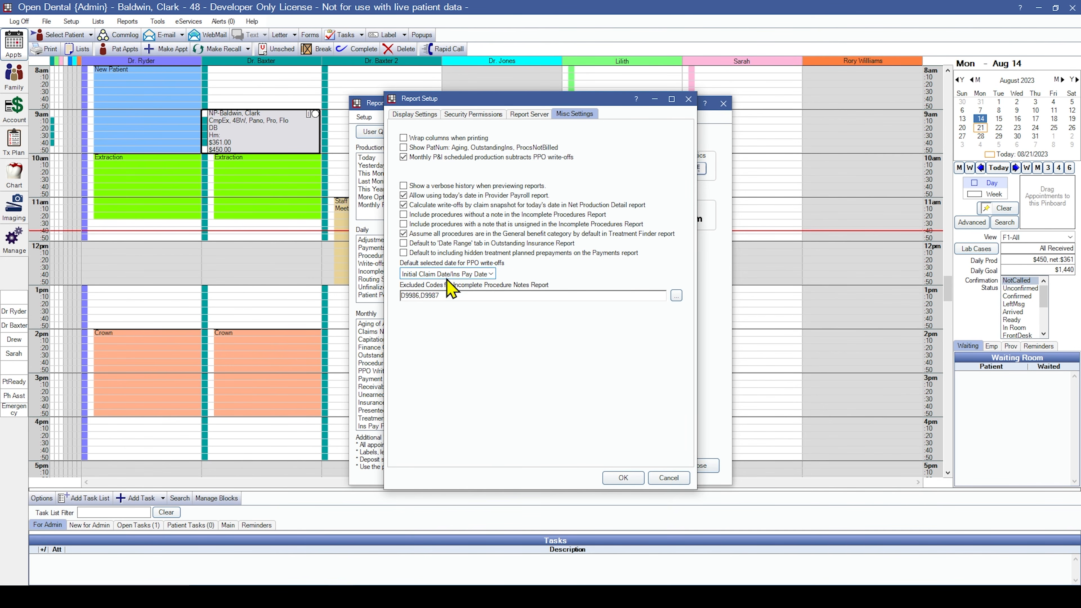
left_click(622, 477)
left_click(707, 465)
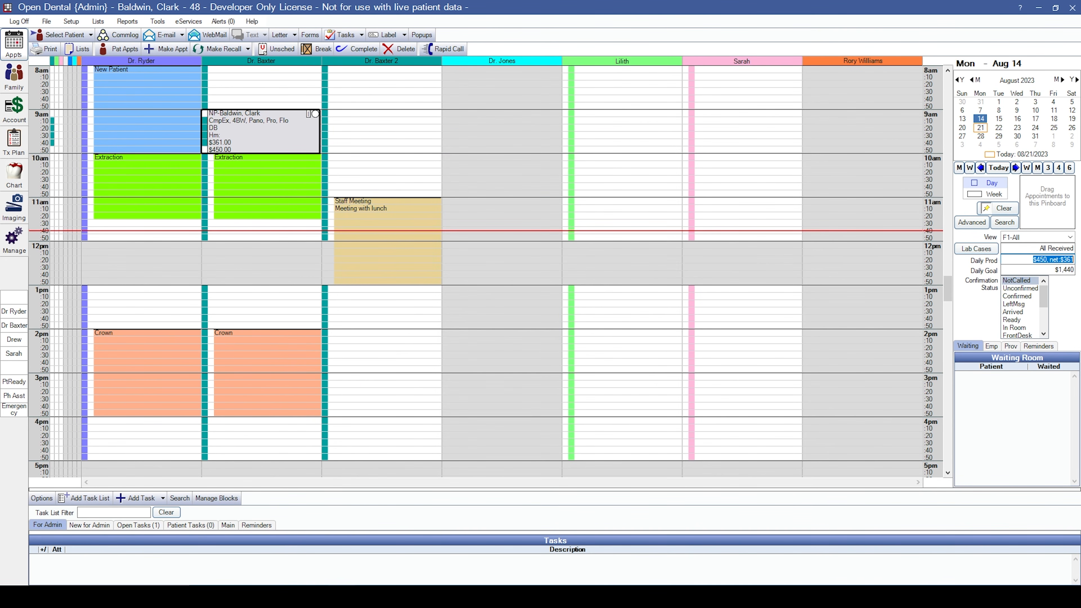